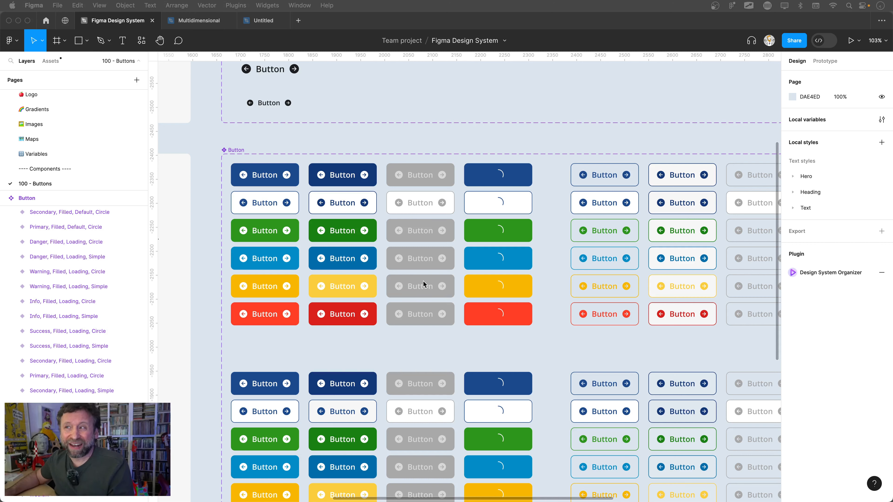
- Open the local variables and examine the color scoping of Primary/100 in the Color Styles collection
scroll(235, 200, up, 3)
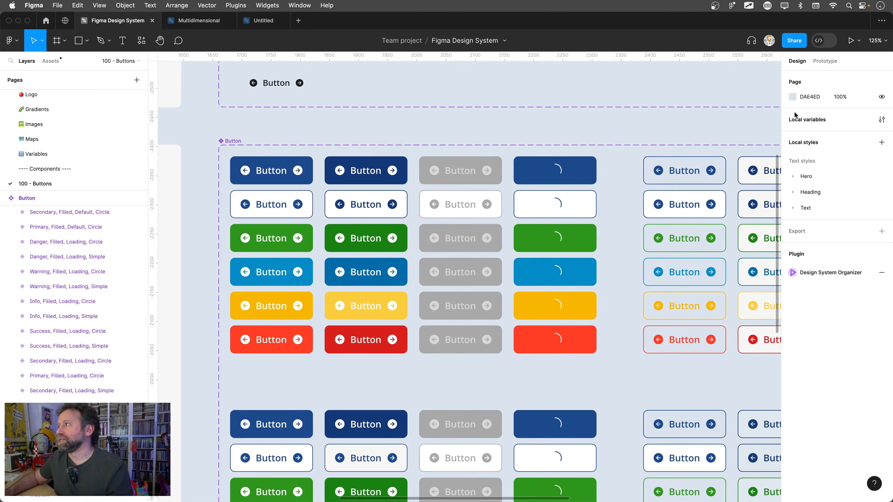
click(803, 120)
key(ctrl+s)
key(ctrl+a)
mouse_move(605, 97)
mouse_down()
mouse_move(528, 239)
mouse_move(569, 137)
mouse_up()
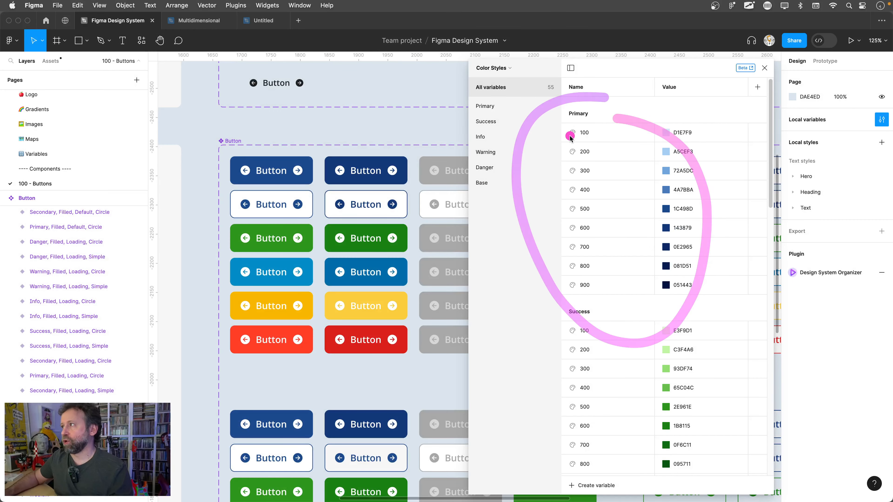
mouse_move(706, 136)
mouse_down()
mouse_move(640, 125)
mouse_move(680, 131)
mouse_up()
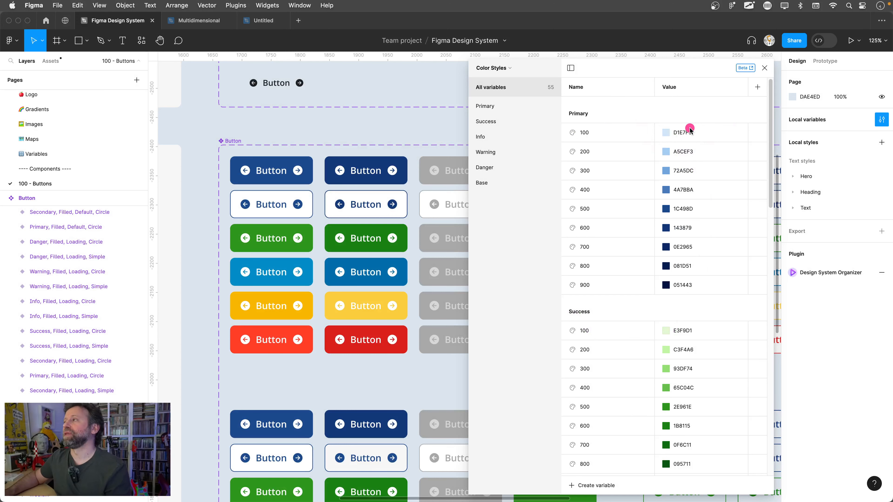
key(Escape)
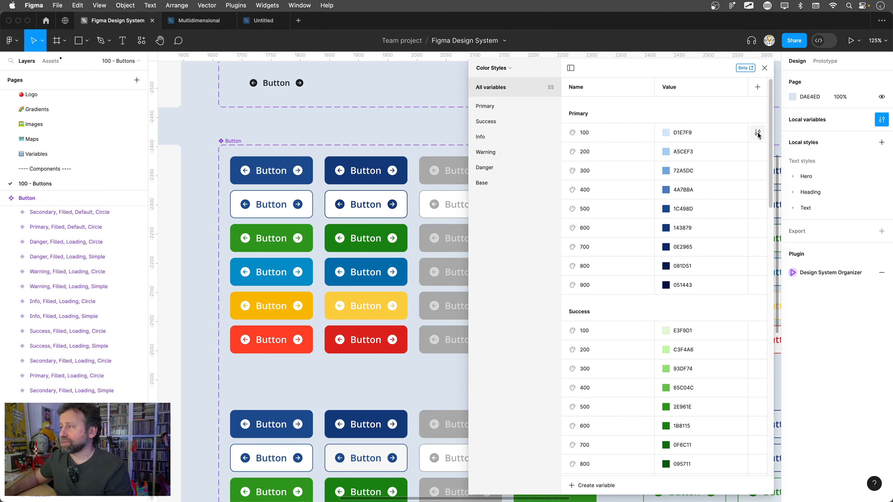
click(758, 133)
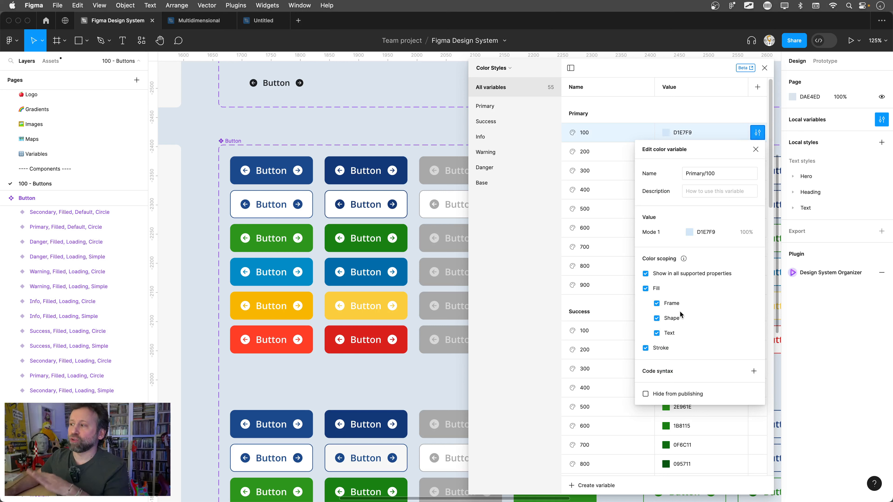
- Select the Secondary, Filled, Default, Simple button and browse the colors its stroke can use, through to Color específico
click(288, 192)
click(290, 196)
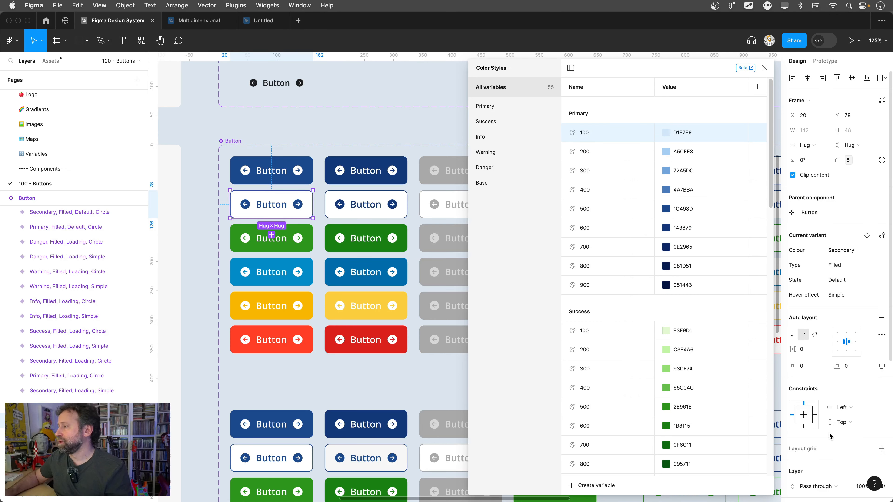
scroll(831, 437, down, 6)
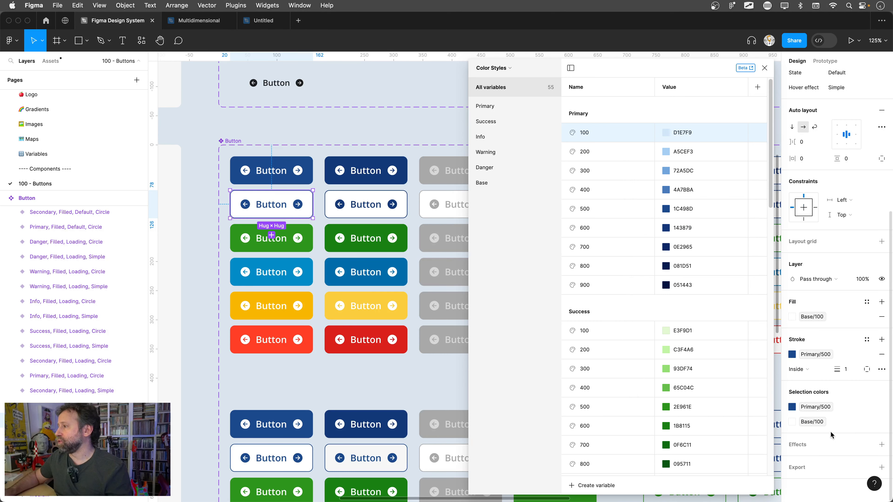
click(866, 339)
drag(732, 84, 549, 75)
click(570, 69)
scroll(730, 397, down, 5)
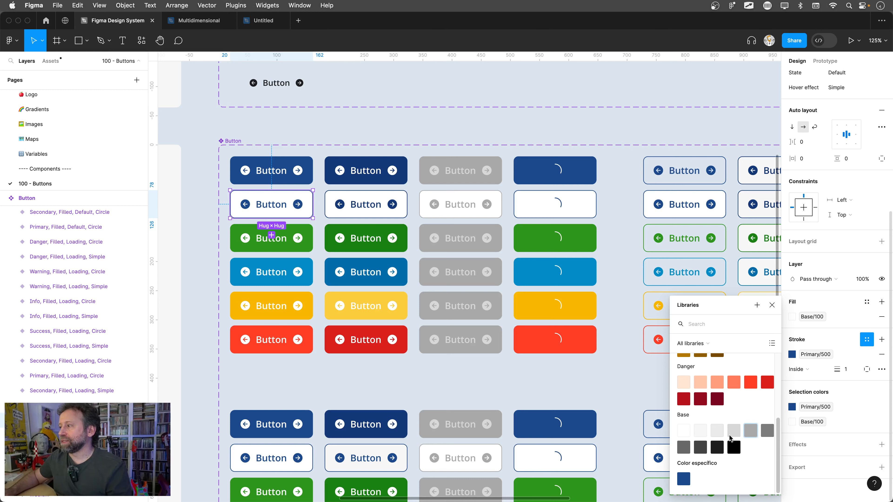
- Display the Color específico variable collection and examine the color scoping of border-primary
click(606, 93)
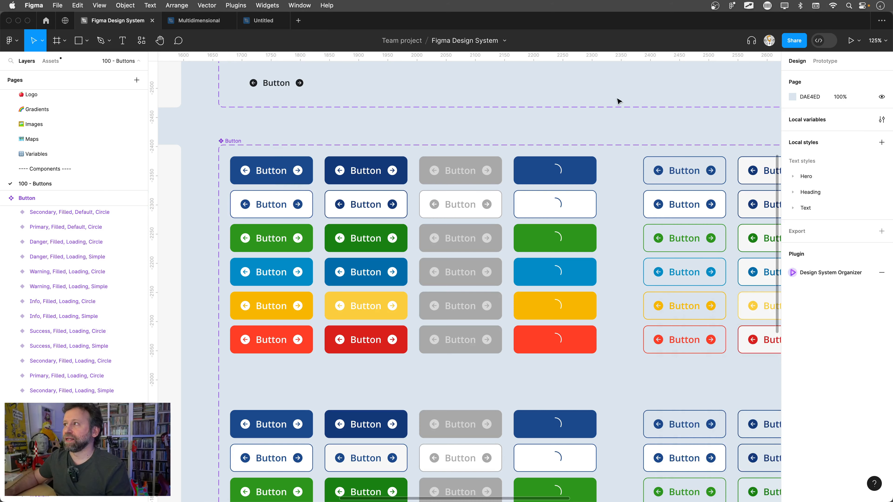
scroll(626, 86, up, 5)
click(643, 106)
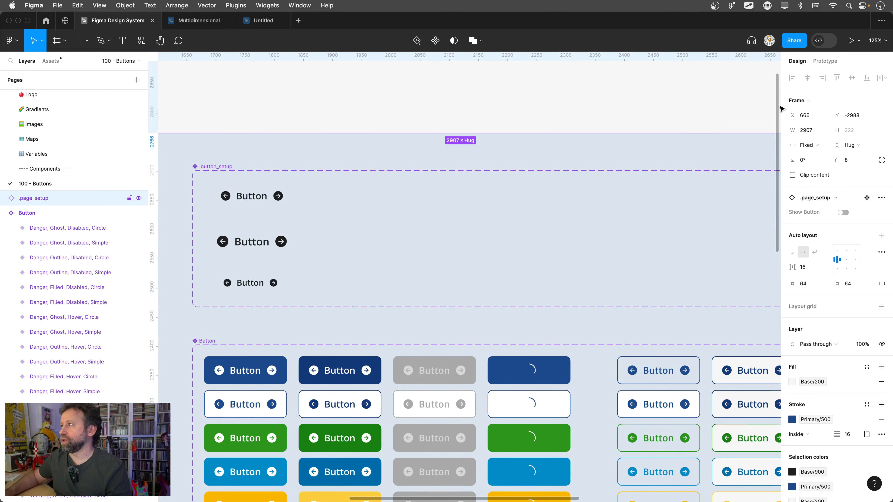
scroll(682, 155, up, 5)
click(694, 110)
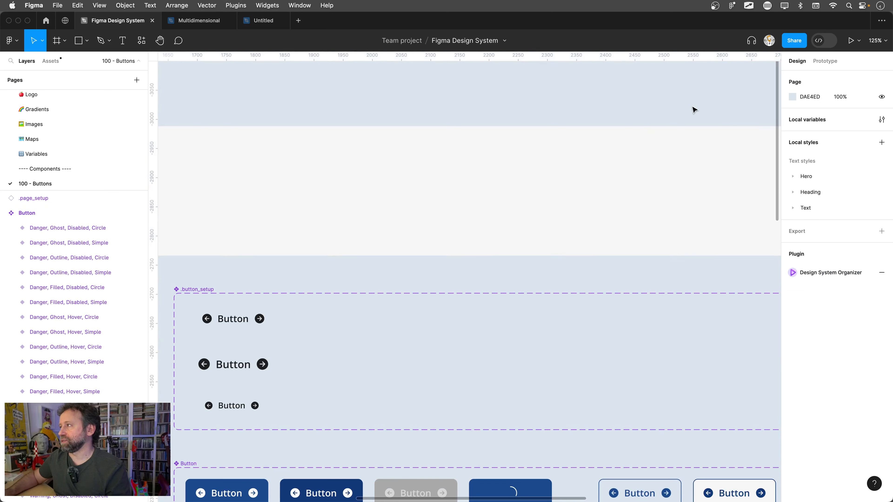
click(812, 122)
click(506, 67)
click(496, 107)
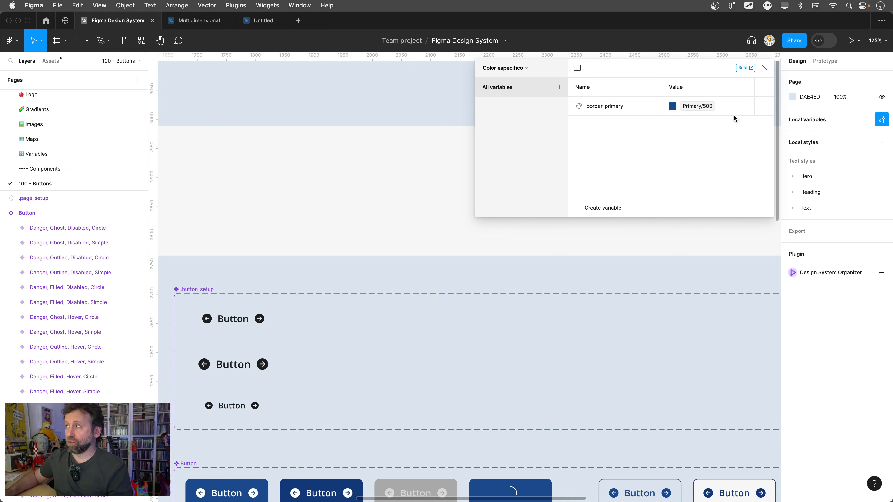
click(763, 106)
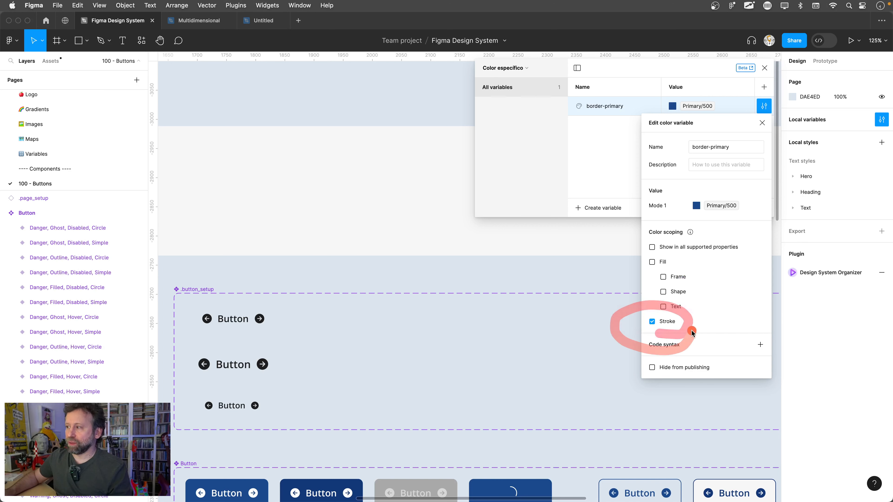
mouse_move(646, 308)
mouse_down()
mouse_move(678, 310)
mouse_move(659, 303)
mouse_up()
key(Escape)
click(763, 123)
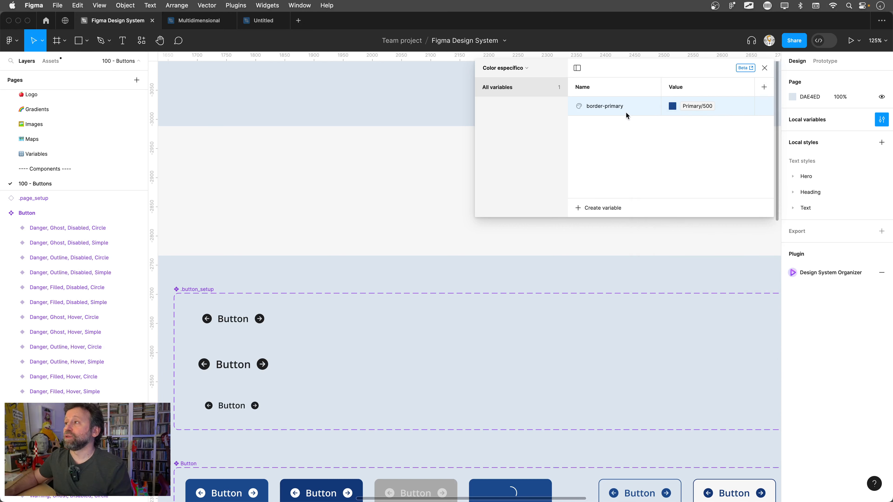
- Return to the Secondary, Filled, Default, Simple button and bring up the library colors for its stroke
click(518, 68)
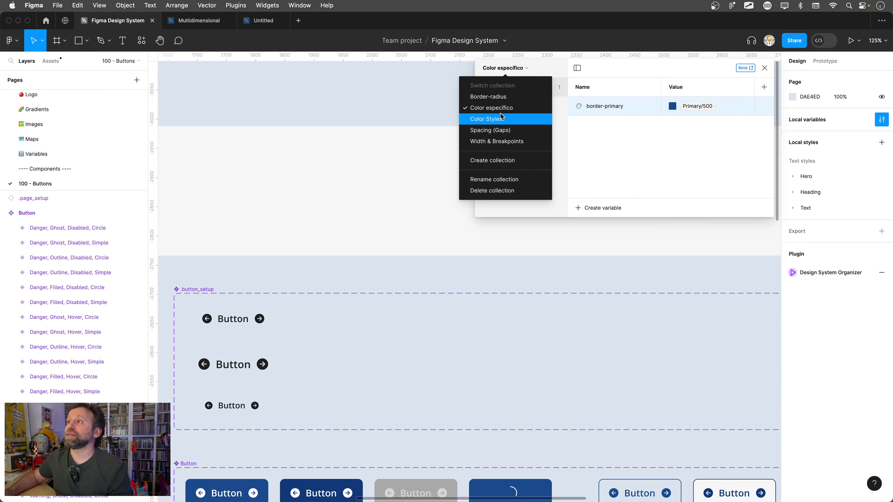
click(365, 237)
scroll(377, 327, down, 2)
drag(334, 358, 340, 149)
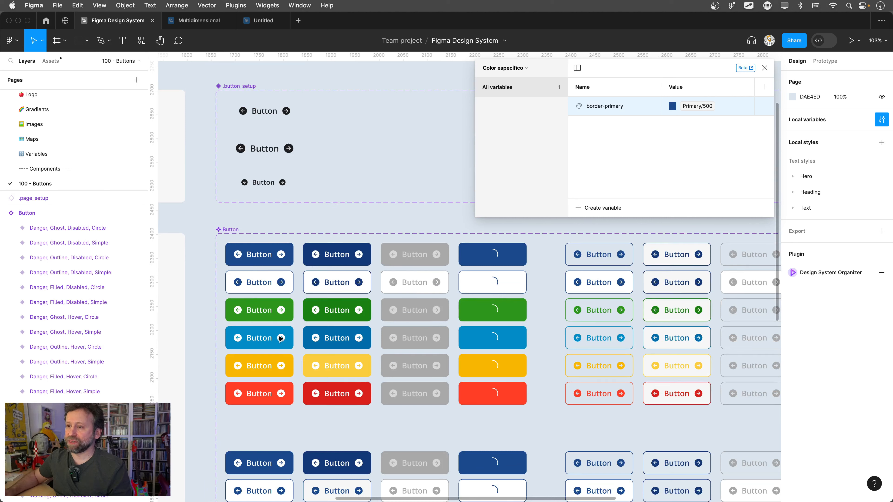
click(259, 282)
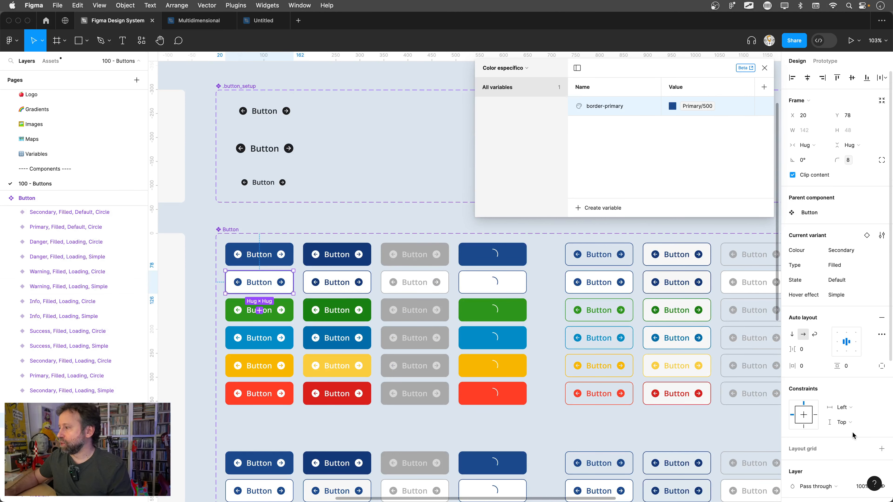
scroll(856, 438, down, 5)
click(866, 396)
scroll(732, 440, down, 6)
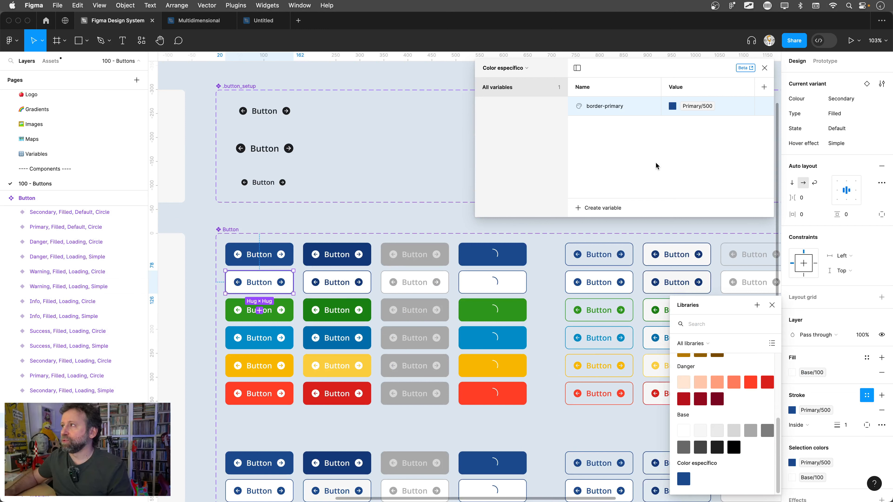
- Turn off Stroke scoping for all variables in the Color Styles collection at once
click(525, 70)
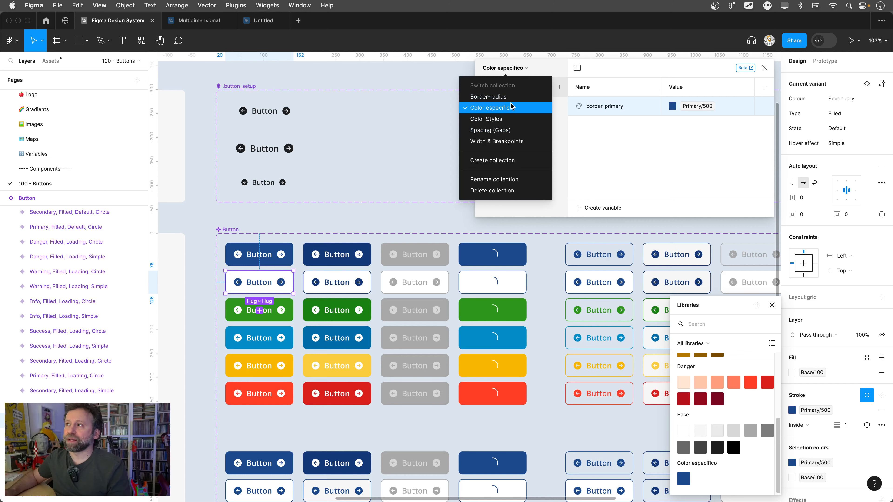
click(506, 119)
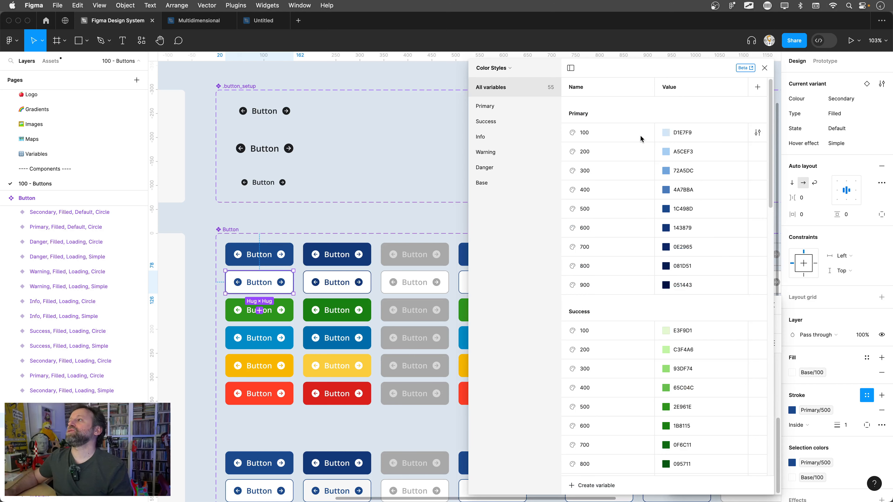
scroll(606, 312, down, 10)
scroll(606, 311, down, 10)
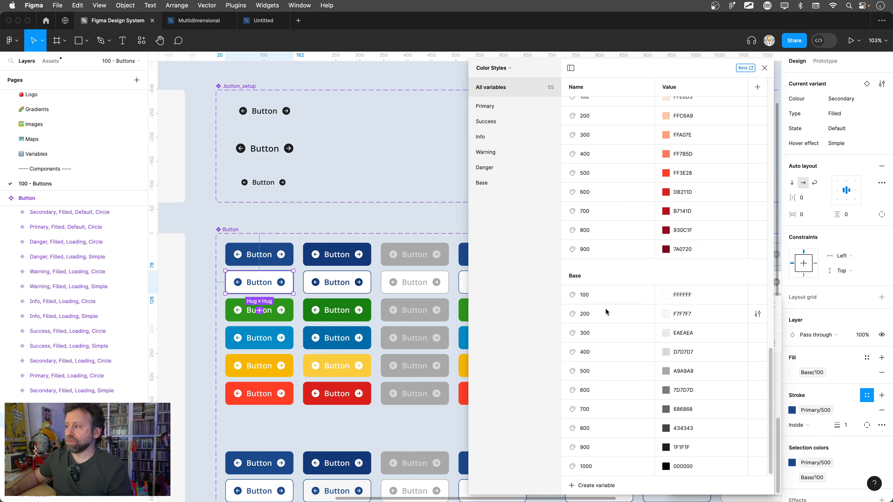
key(super+a)
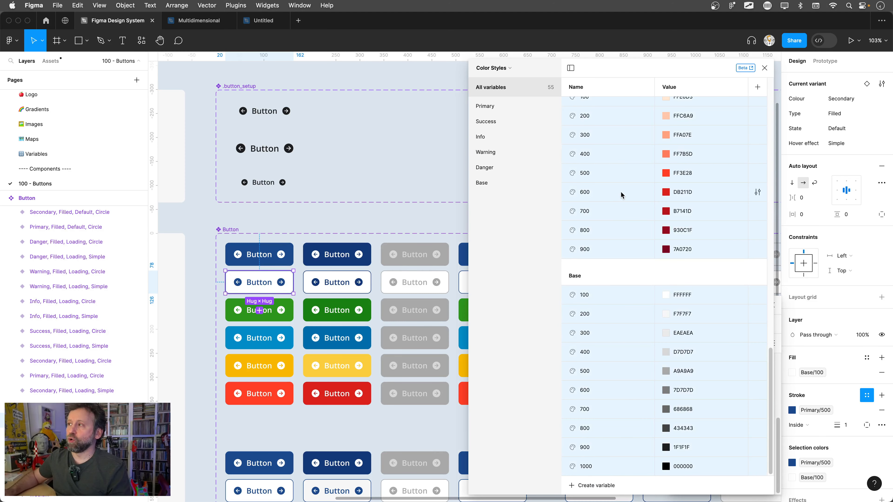
scroll(621, 194, up, 20)
right_click(632, 170)
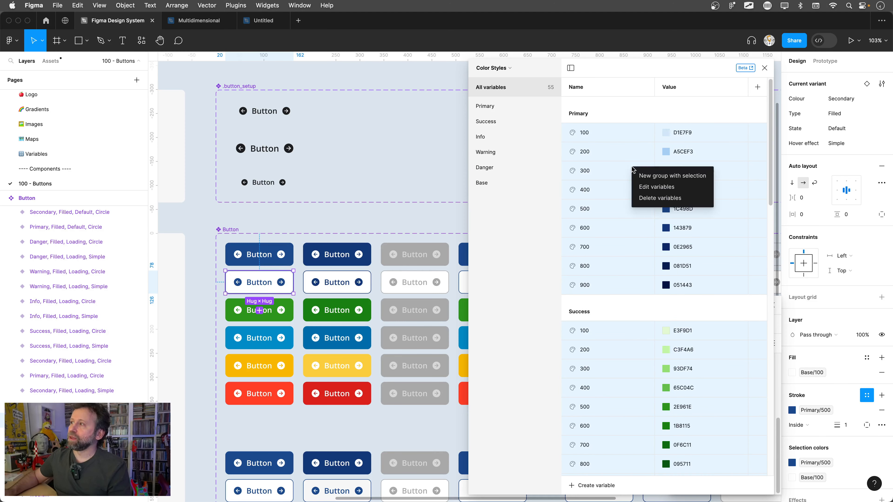
click(646, 187)
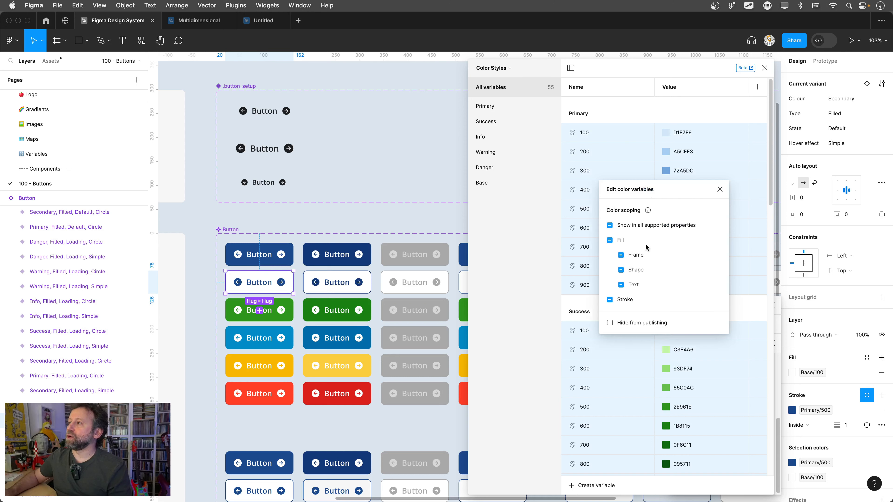
click(609, 300)
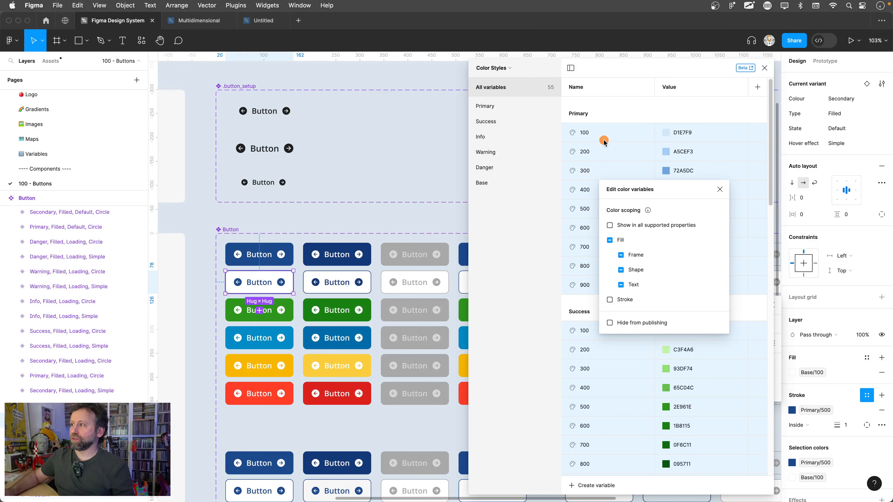
drag(622, 102, 728, 176)
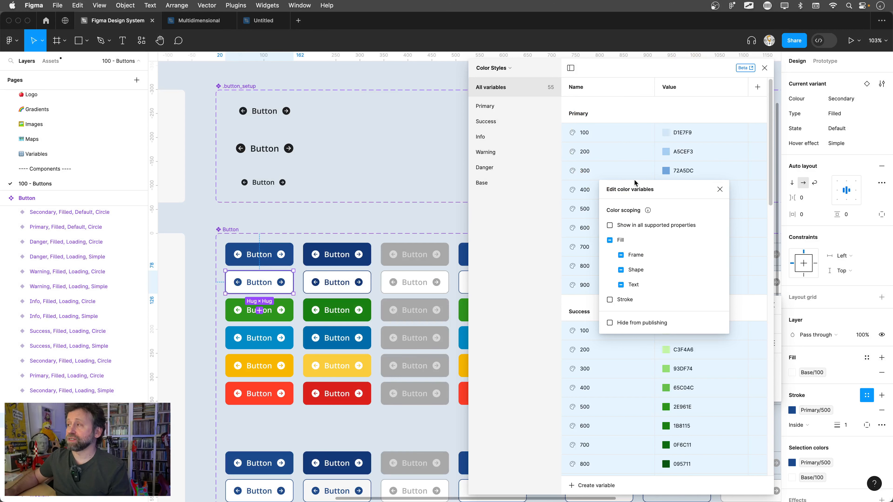
- Close the variables window and check which library colors the selected button's stroke still offers
click(765, 68)
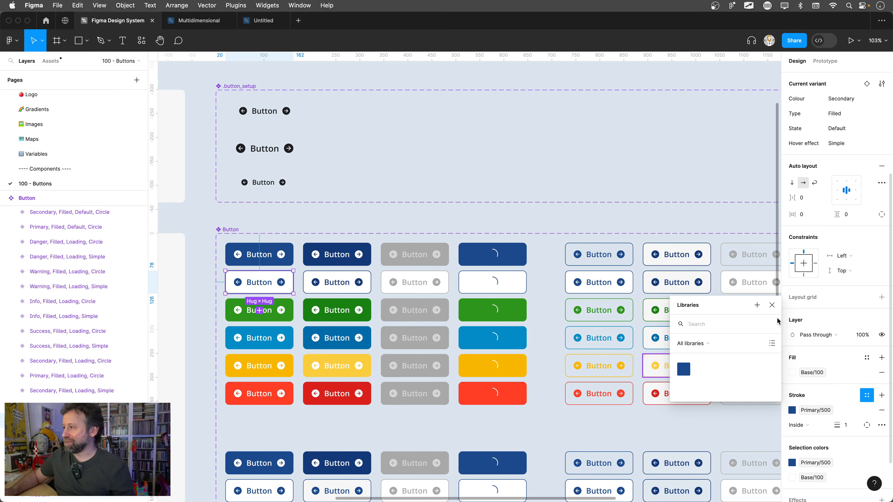
click(772, 305)
click(867, 394)
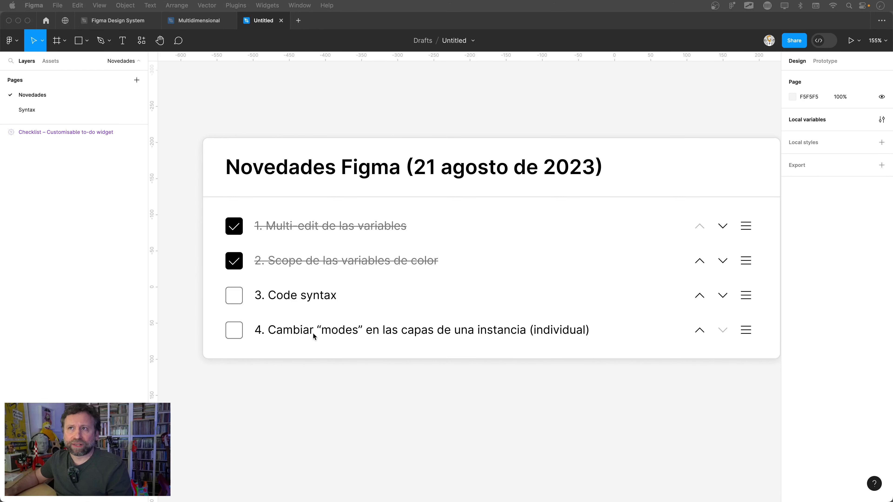
- Open the Syntax page and examine the color variable naming in the WEB CSS code sample
double_click(27, 110)
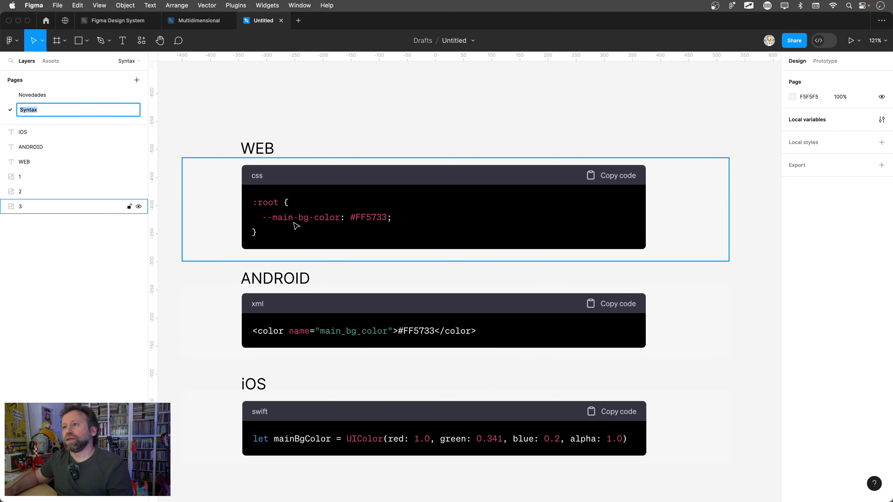
scroll(295, 225, up, 2)
click(333, 101)
drag(340, 111, 334, 87)
scroll(347, 98, down, 1)
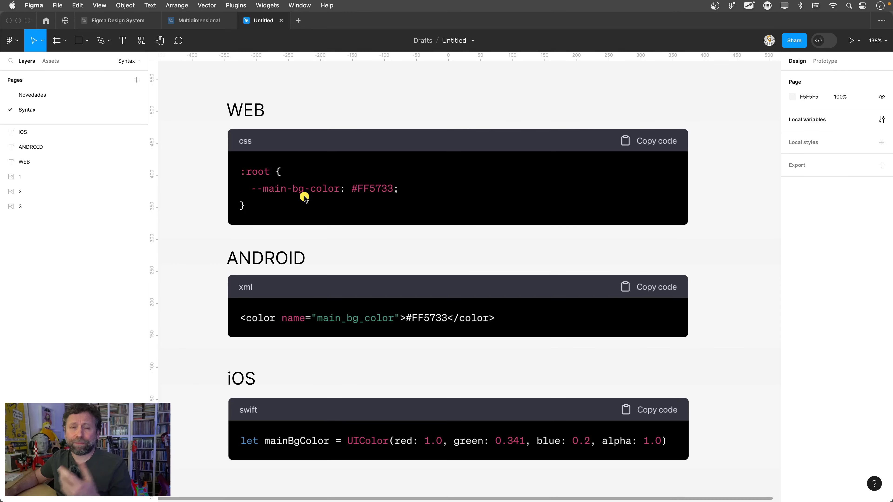
- Examine how the same color is named in the ANDROID XML and iOS Swift code samples
click(352, 339)
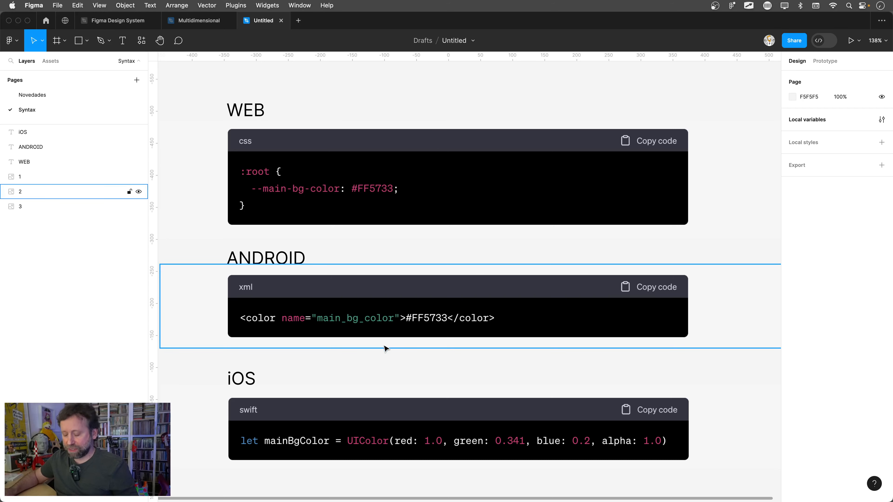
key(ctrl+z)
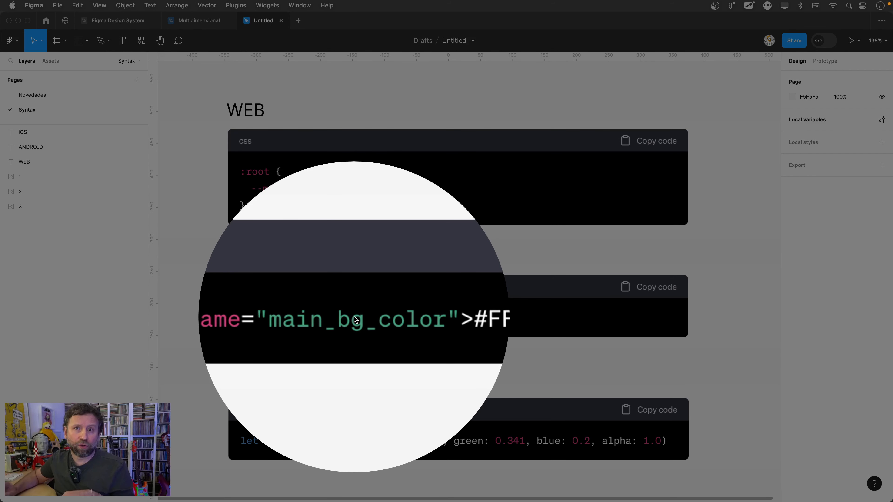
key(Escape)
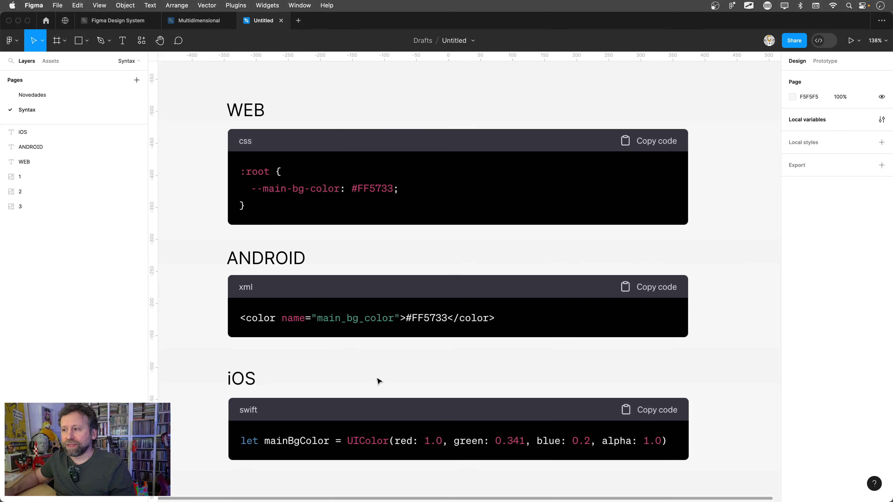
scroll(377, 370, down, 3)
key(ctrl+a)
key(z)
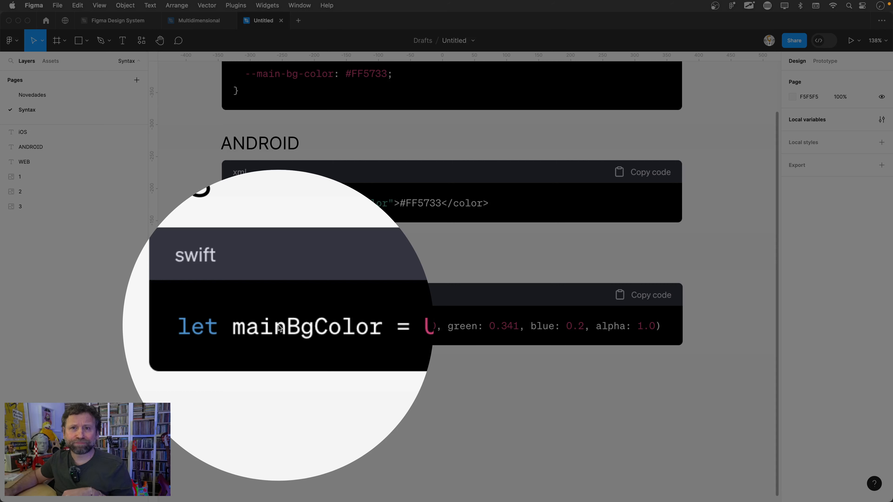
click(285, 329)
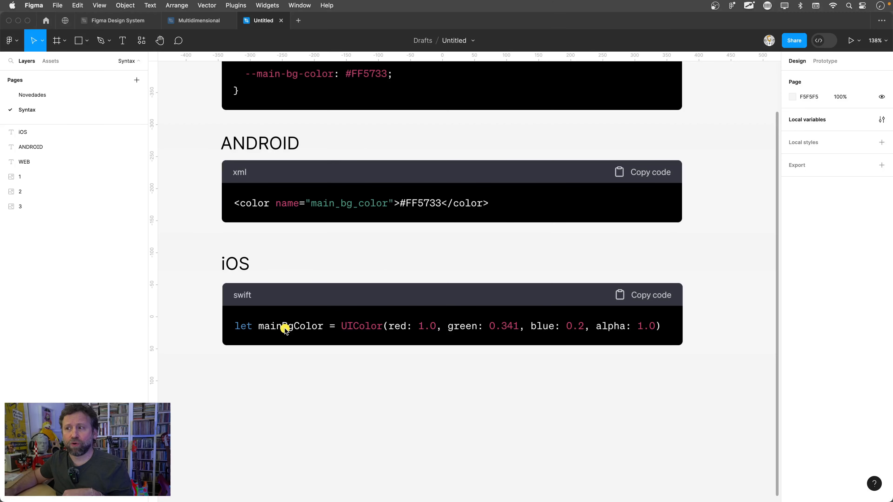
- Compare how the main background color is written in the iOS, ANDROID and WEB code samples
mouse_move(302, 305)
mouse_down()
mouse_move(280, 303)
mouse_move(259, 340)
mouse_move(335, 318)
mouse_move(276, 295)
mouse_up()
mouse_move(371, 182)
mouse_down()
mouse_move(310, 179)
mouse_move(305, 212)
mouse_move(404, 217)
mouse_move(346, 164)
mouse_up()
mouse_move(296, 86)
mouse_down()
mouse_move(320, 71)
mouse_move(285, 61)
mouse_move(247, 83)
mouse_move(320, 59)
mouse_up()
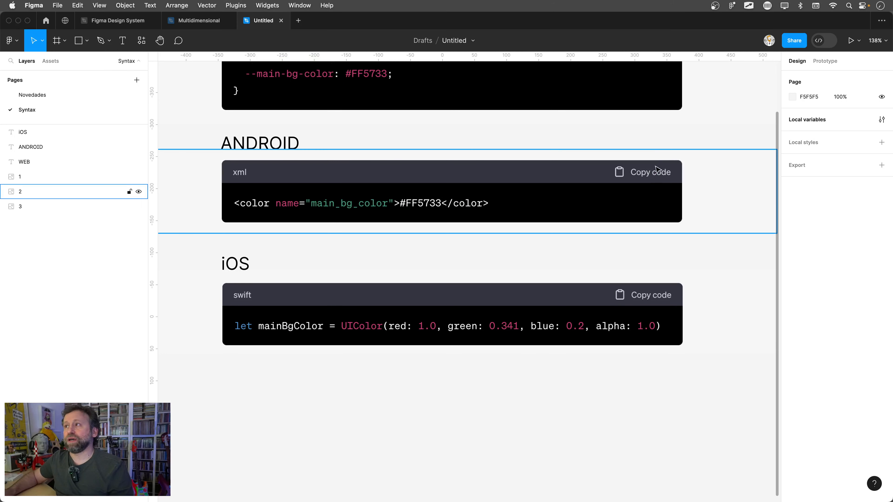
click(678, 122)
drag(709, 141, 680, 215)
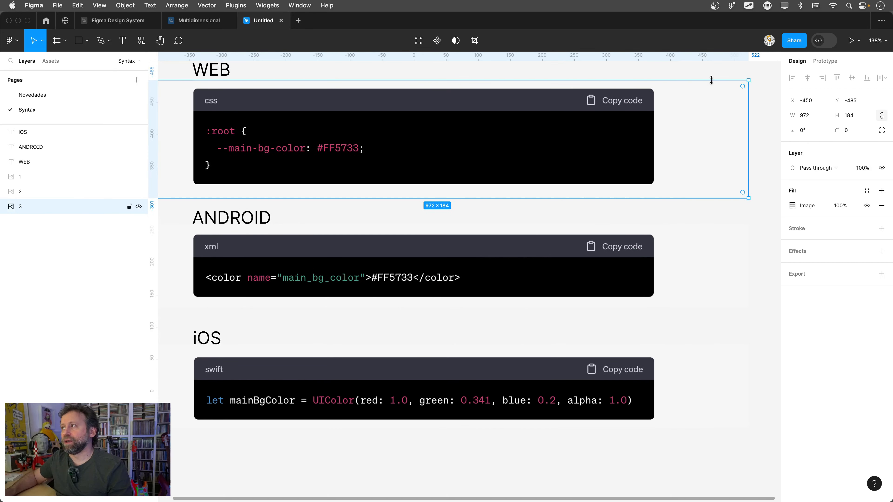
click(708, 66)
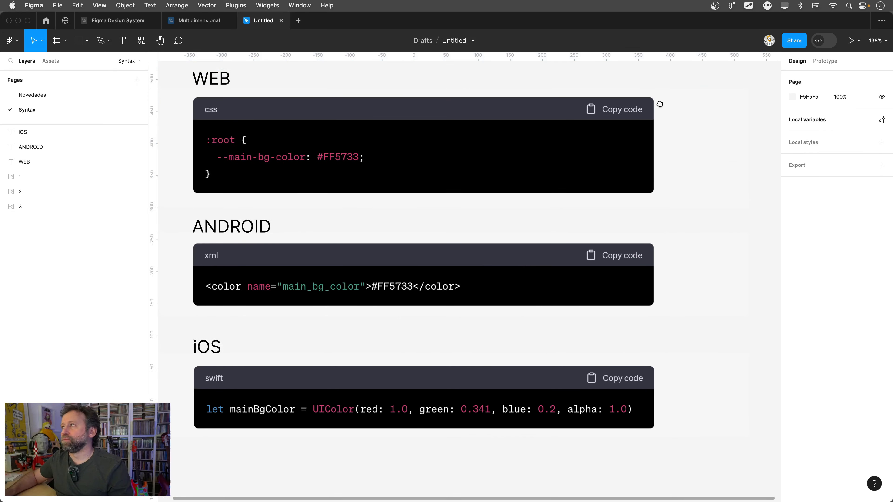
scroll(686, 112, up, 5)
- Open the main-bg-color local variable for editing and review its Web, Android and iOS code syntax
click(800, 118)
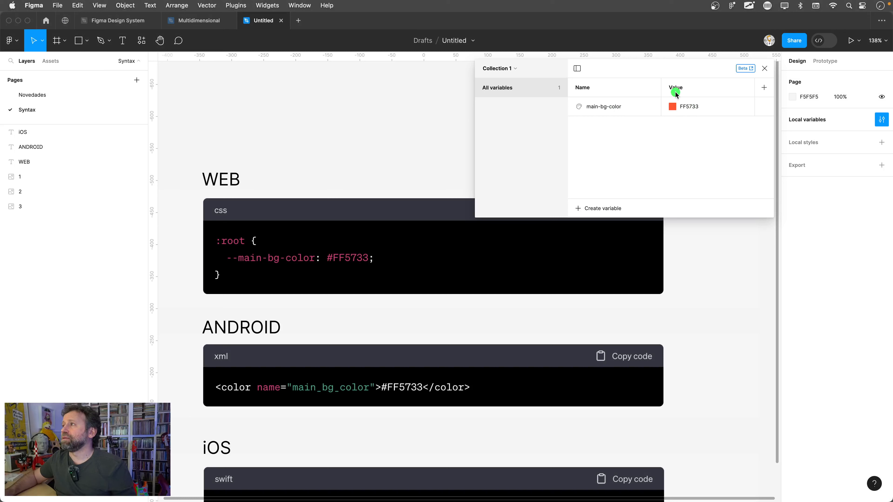
mouse_move(614, 80)
mouse_down()
mouse_move(662, 102)
mouse_move(629, 73)
mouse_up()
key(Escape)
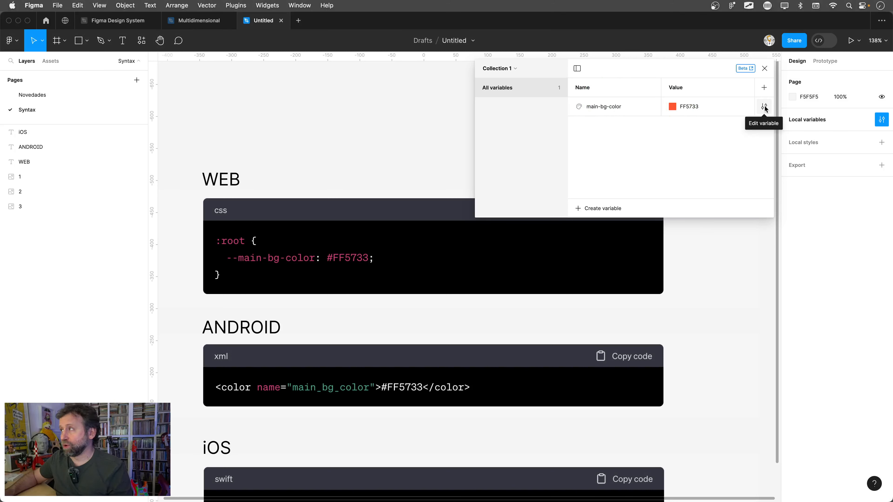
click(764, 107)
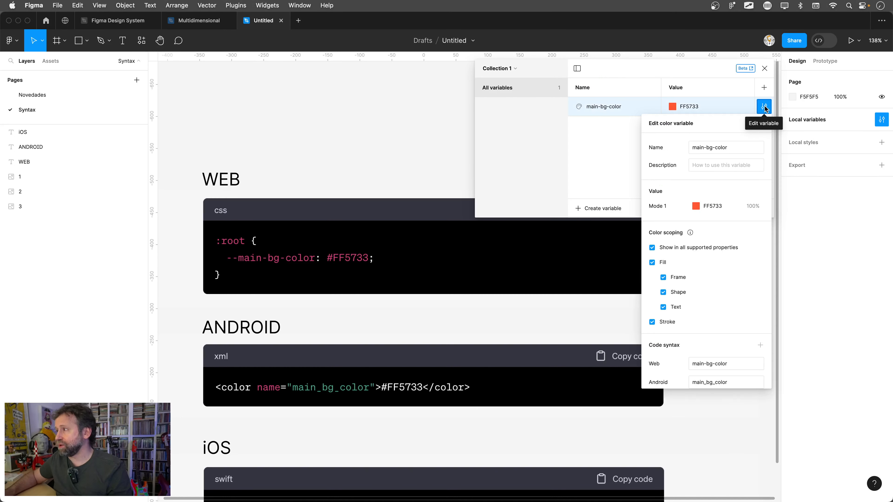
scroll(703, 354, down, 3)
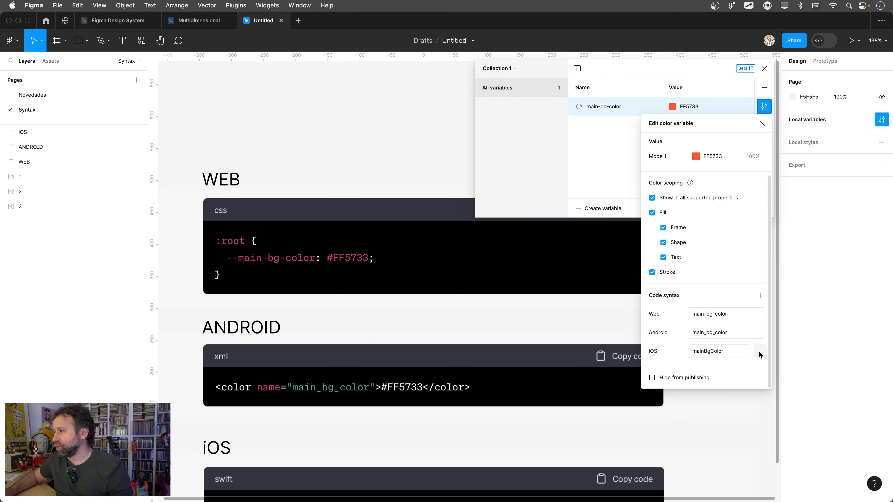
mouse_move(760, 313)
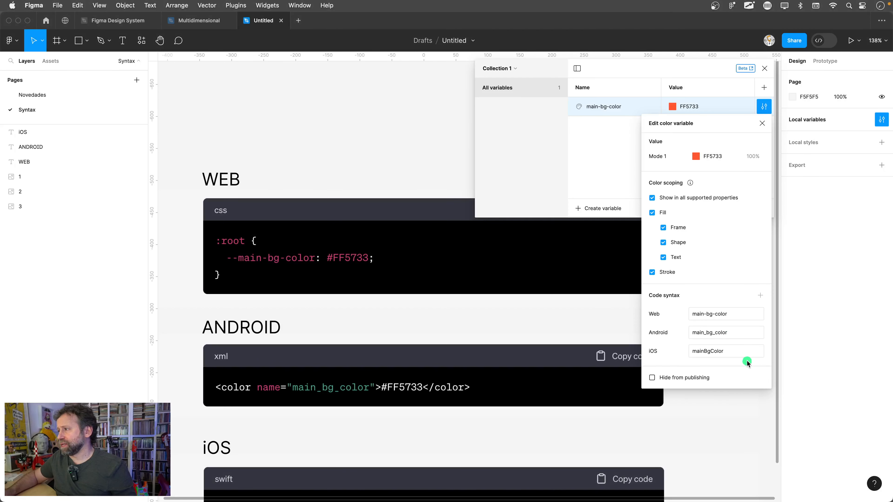
click(747, 363)
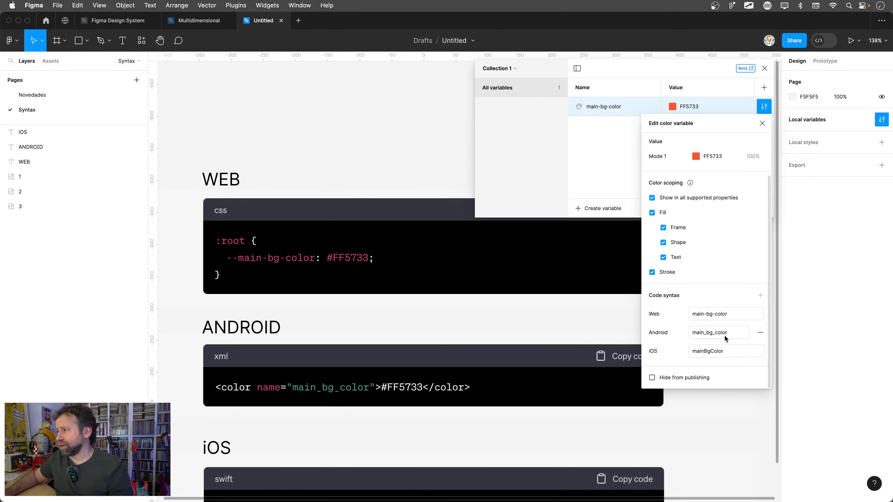
key(ctrl+s)
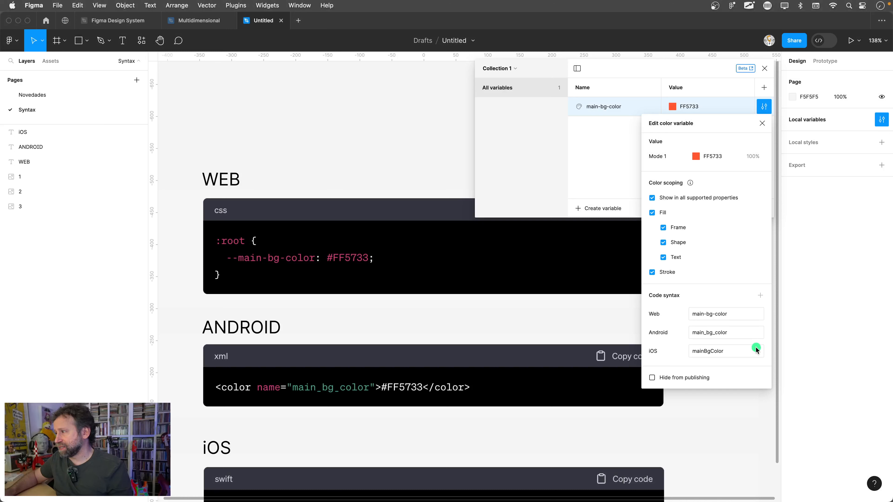
- Remove the iOS code syntax of main-bg-color and add it again with the name mainBgColor
click(760, 351)
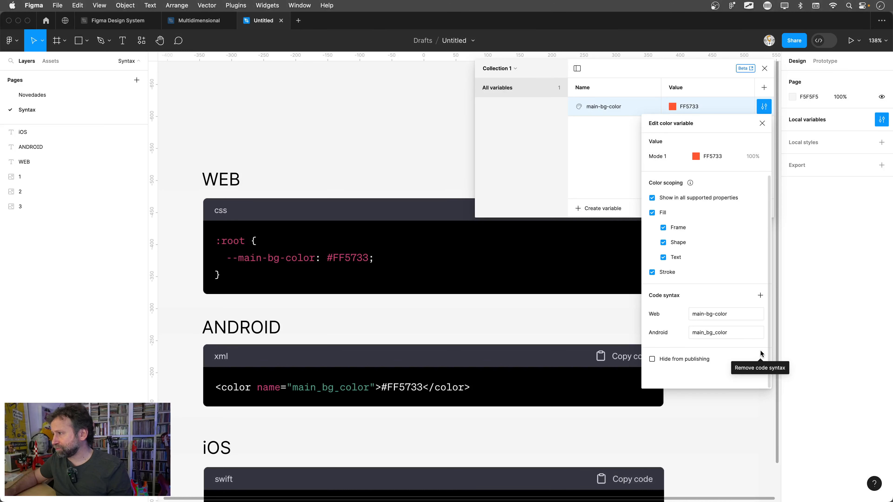
click(758, 292)
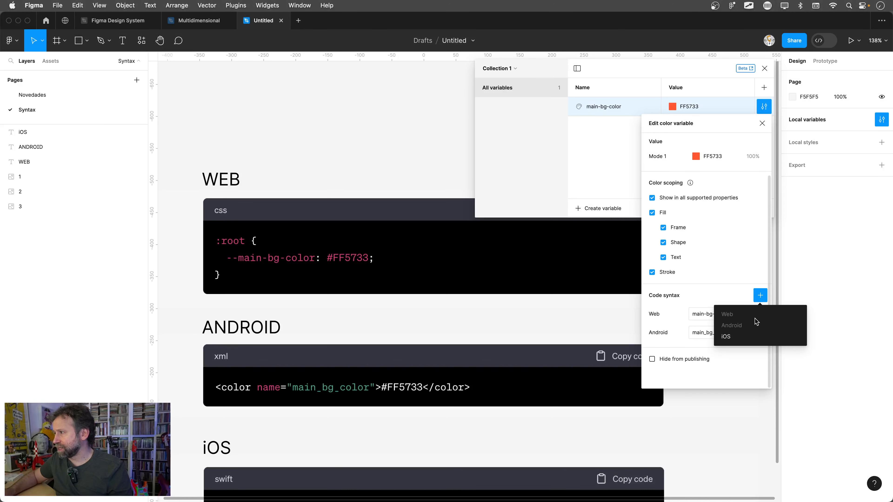
click(745, 340)
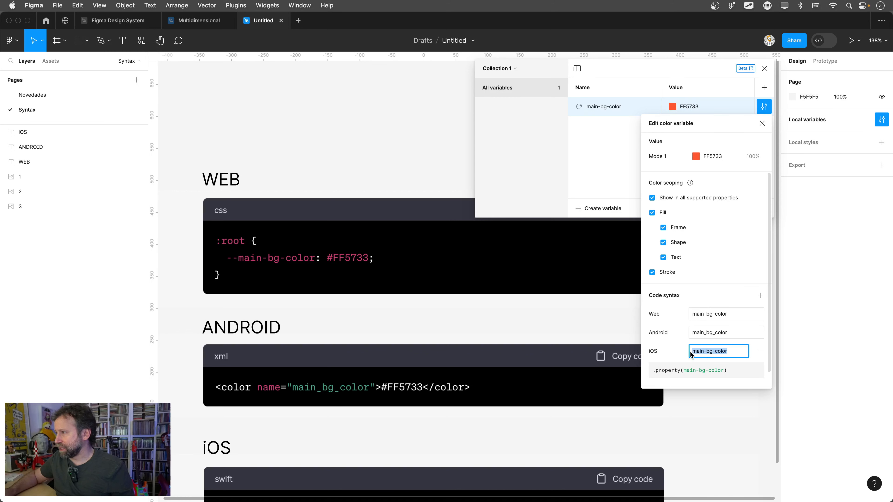
text(mainBgColor)
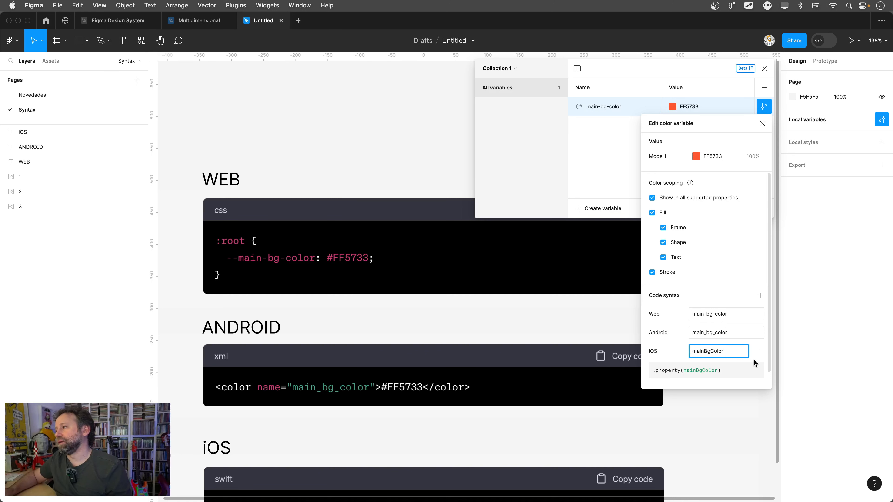
click(756, 358)
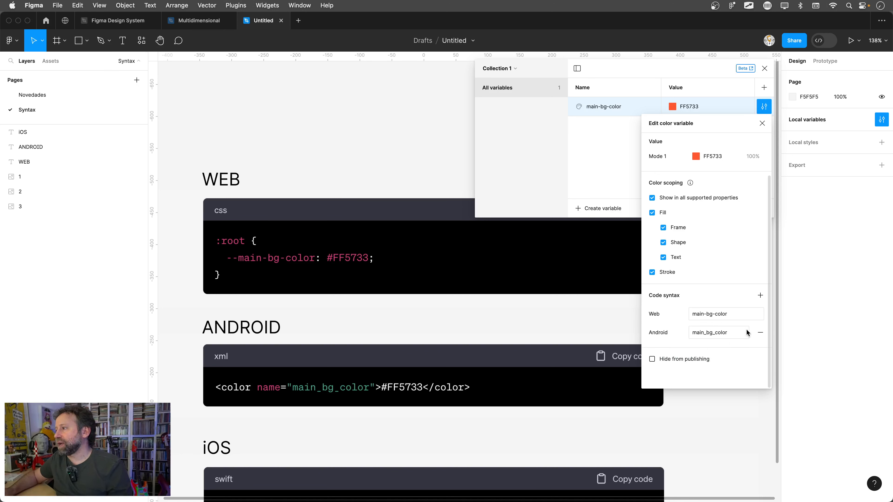
key(super+z)
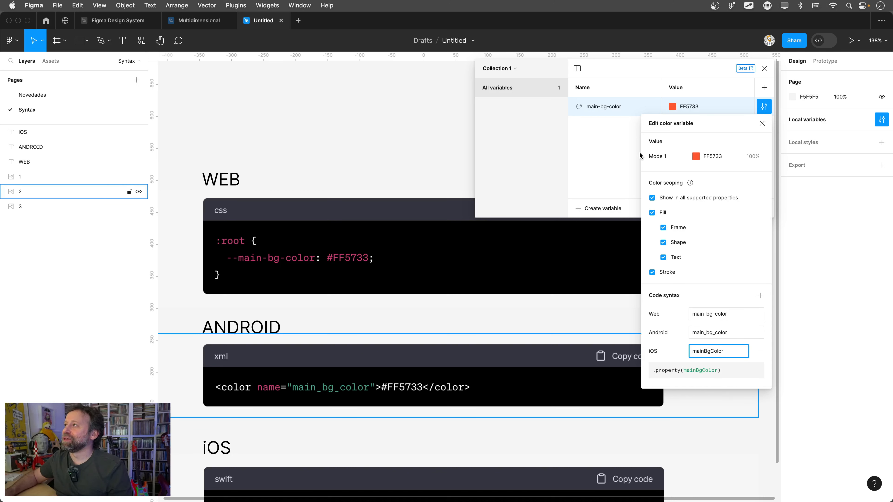
- Draw a rectangle of about 150 × 122 above the WEB sample, fill it with main-bg-color and close the variables window
click(77, 40)
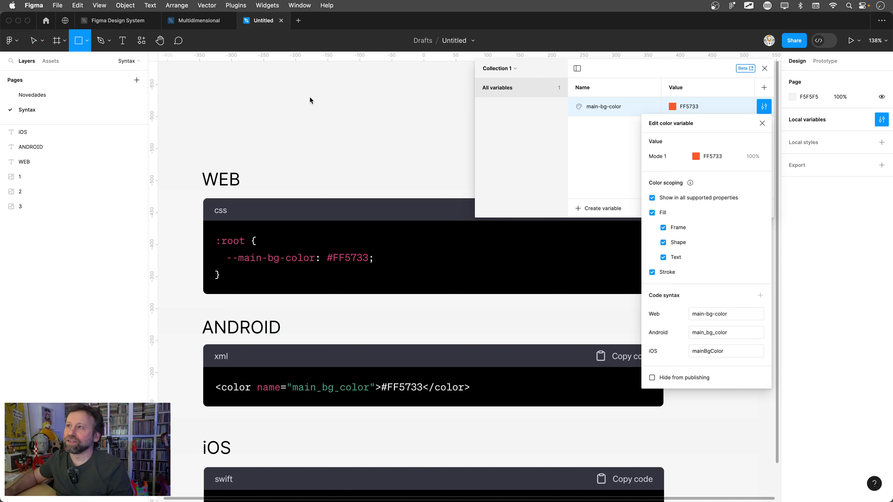
drag(306, 90, 403, 169)
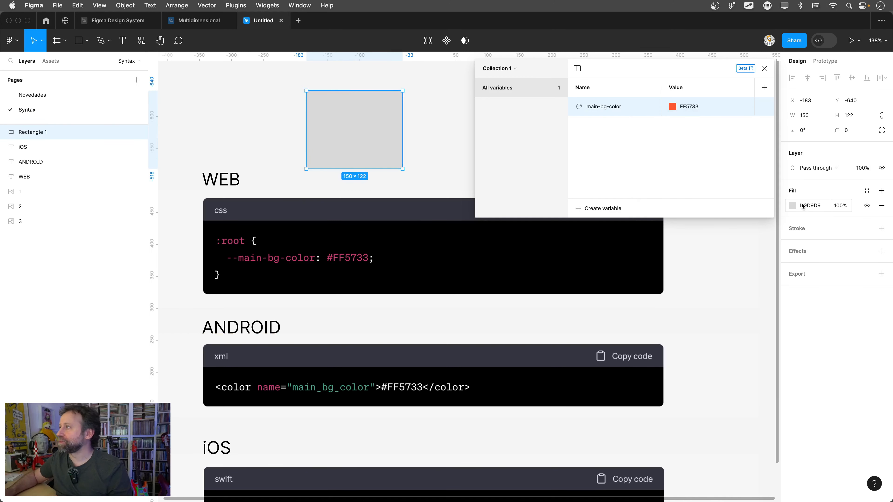
click(867, 191)
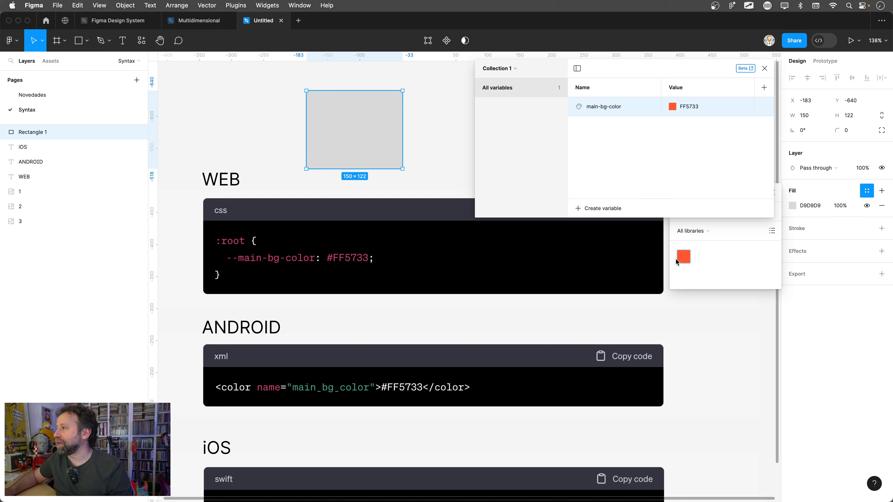
click(683, 257)
click(764, 68)
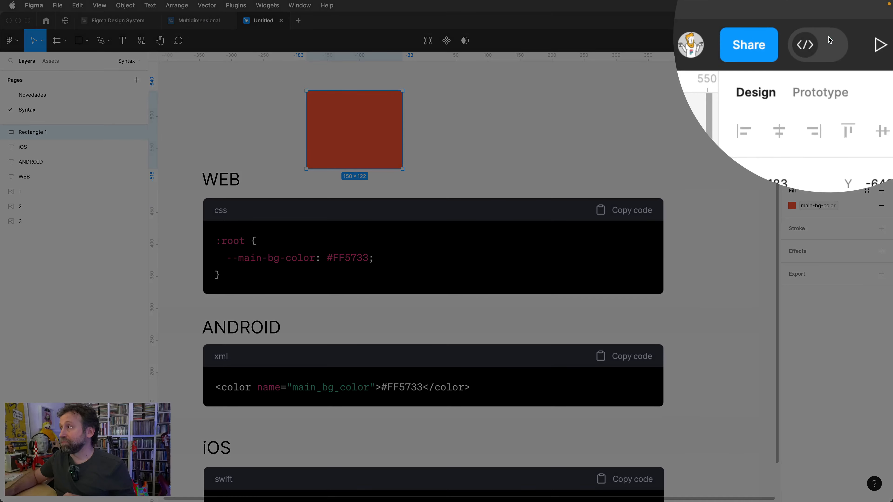
- Switch to Dev Mode and show the rectangle's code as CSS to examine its background color name
click(824, 42)
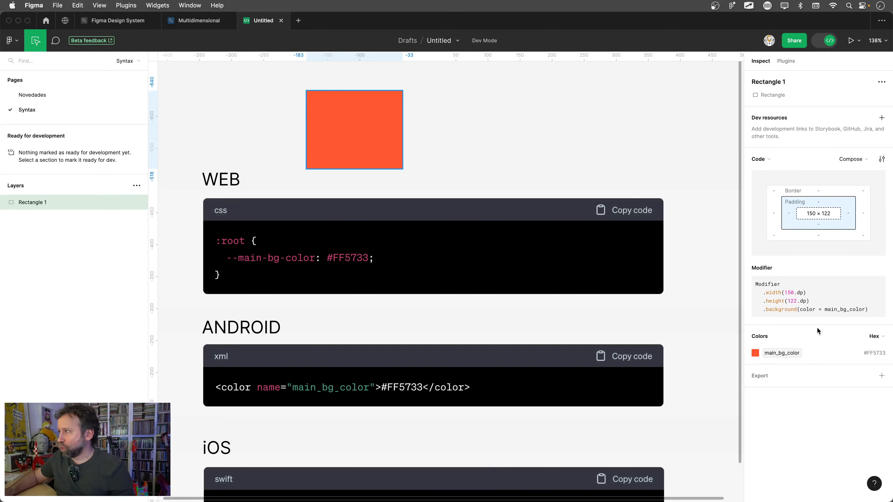
click(857, 159)
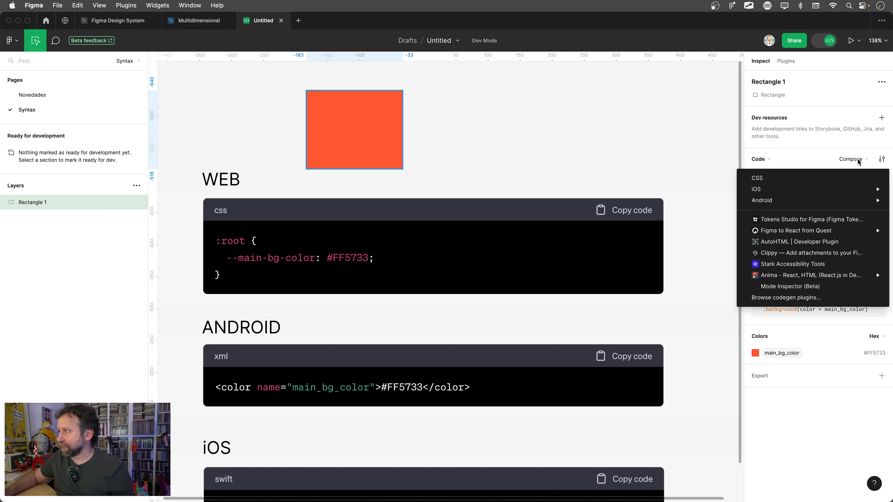
click(783, 180)
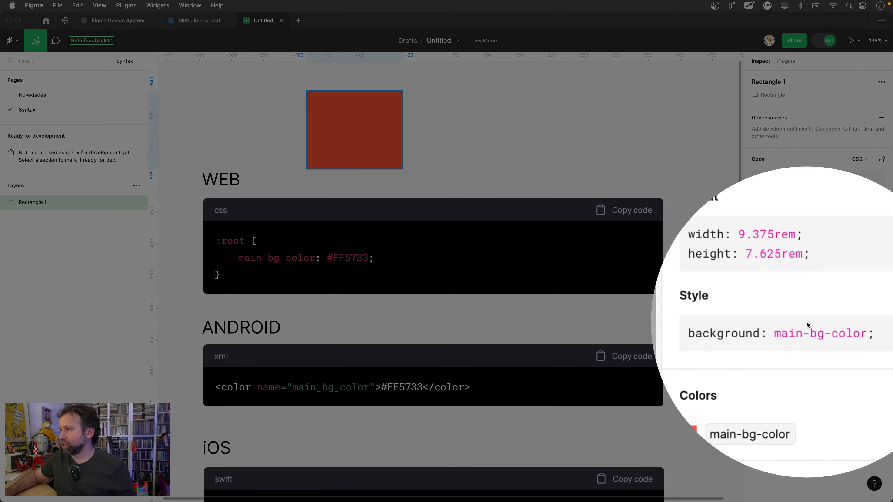
click(806, 321)
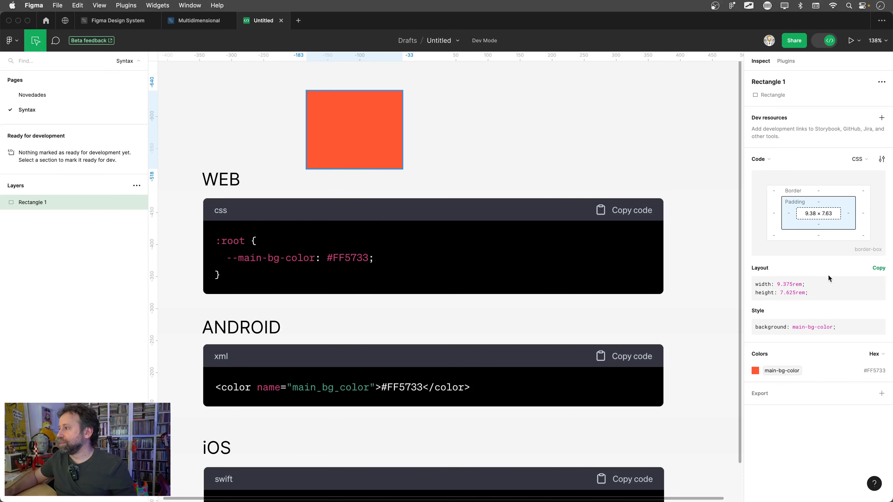
- Show the rectangle's code as iOS SwiftUI to check the variable name used for its background
click(857, 160)
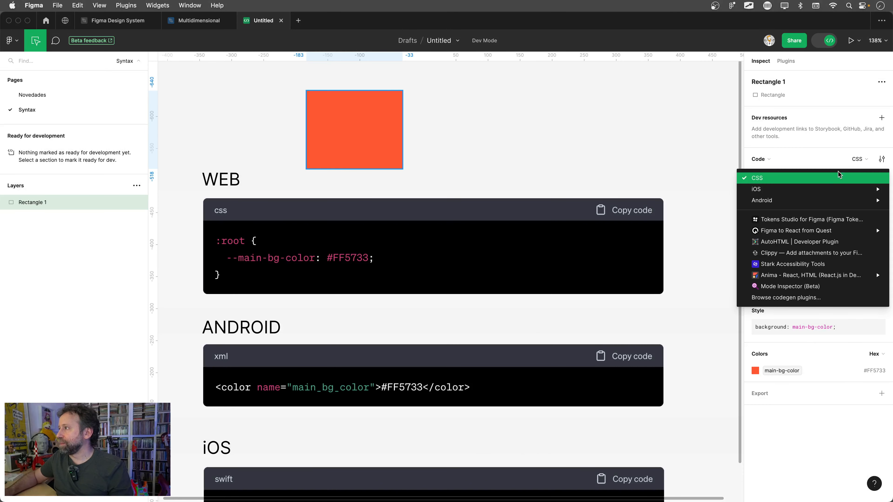
mouse_move(824, 189)
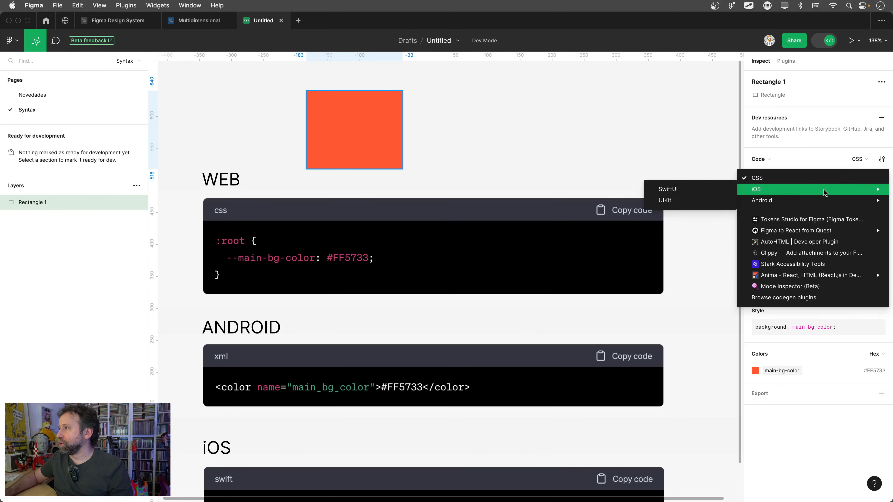
click(677, 193)
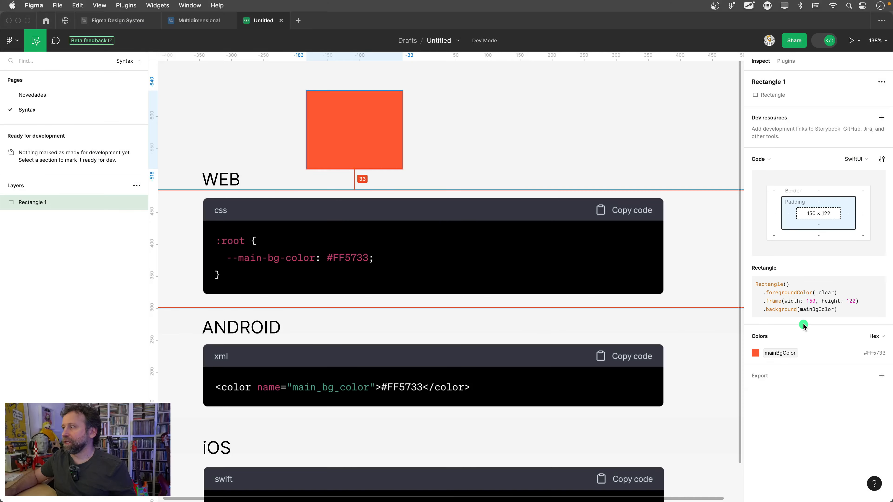
- Show the rectangle's code as Android Compose and check the variable name in its background modifier
click(854, 161)
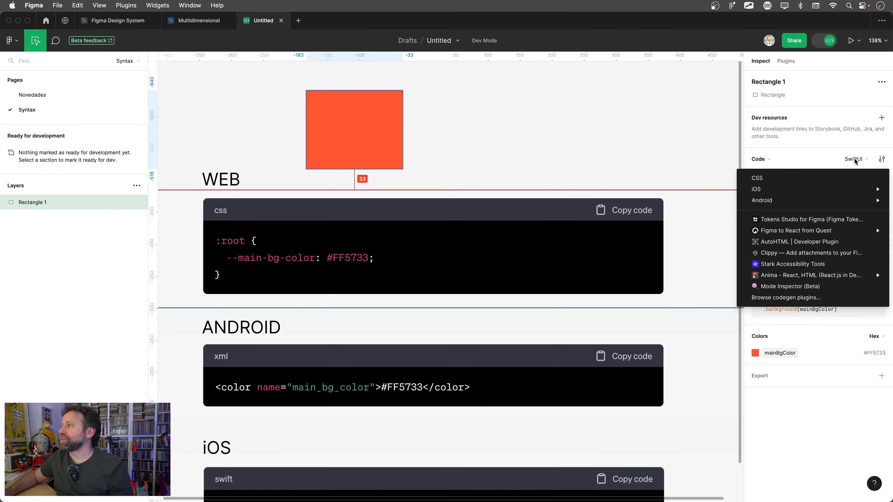
mouse_move(779, 200)
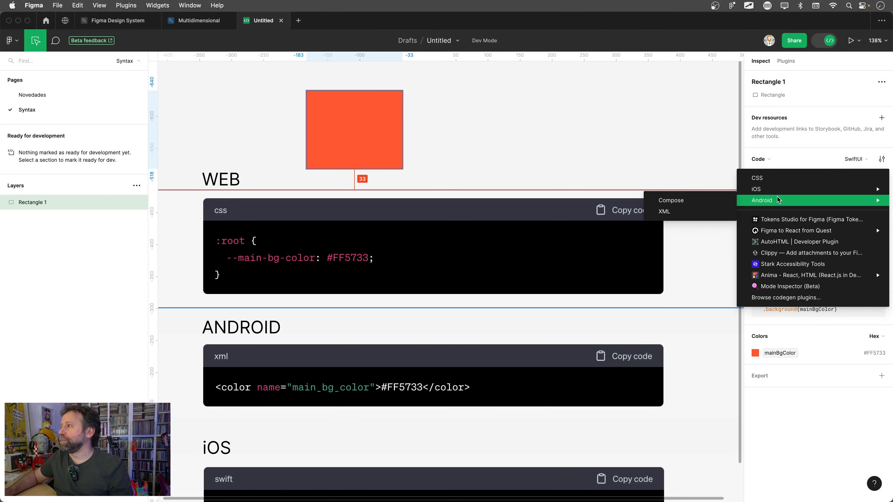
click(683, 203)
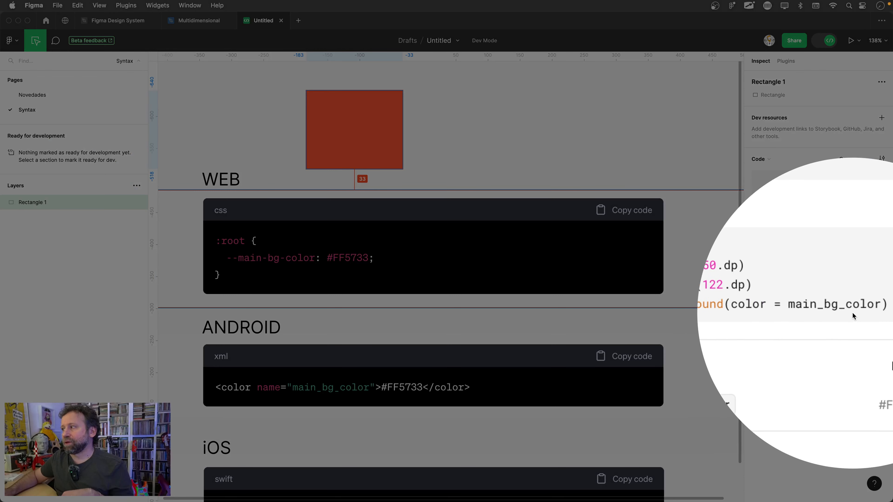
click(852, 312)
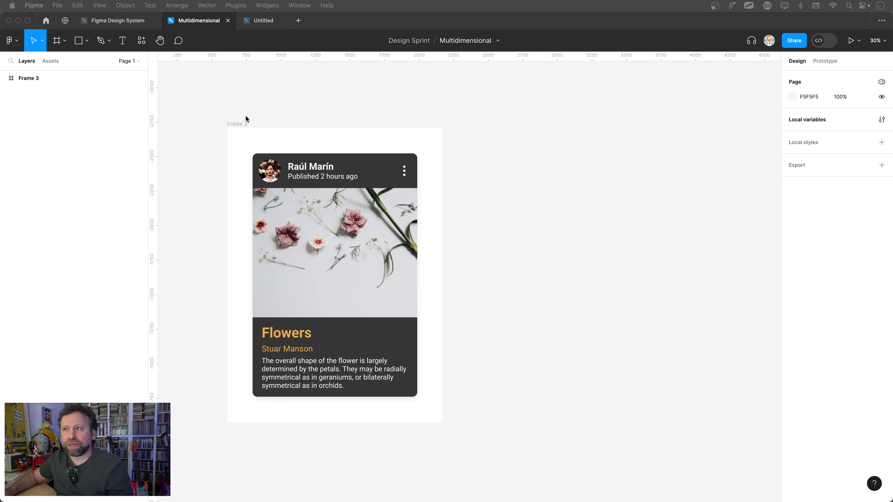
- Duplicate the flower card frame in the Multidimensional file and place the copy to its right, at about X 2287, Y -2702
drag(244, 122, 239, 122)
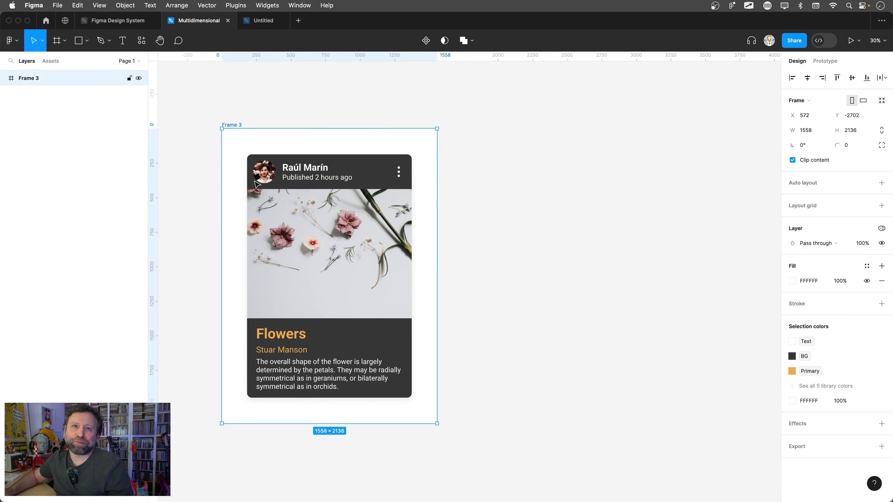
scroll(255, 183, up, 1)
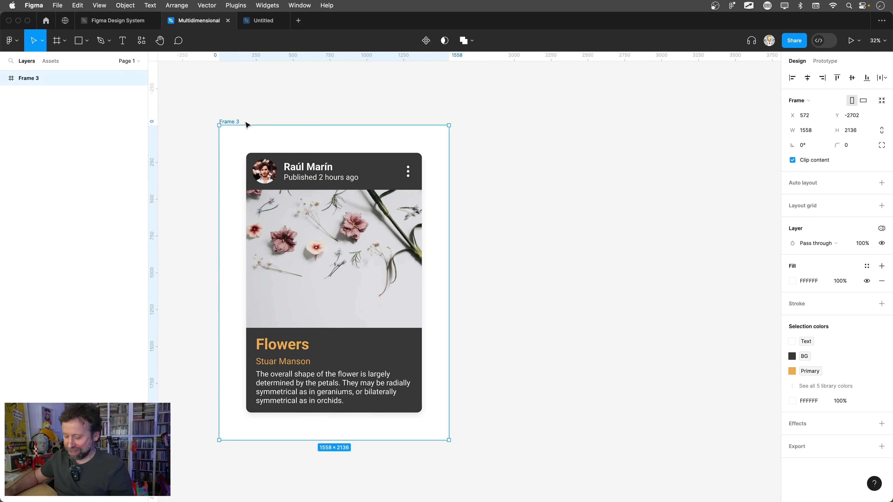
key(super+d)
scroll(538, 99, right, 2)
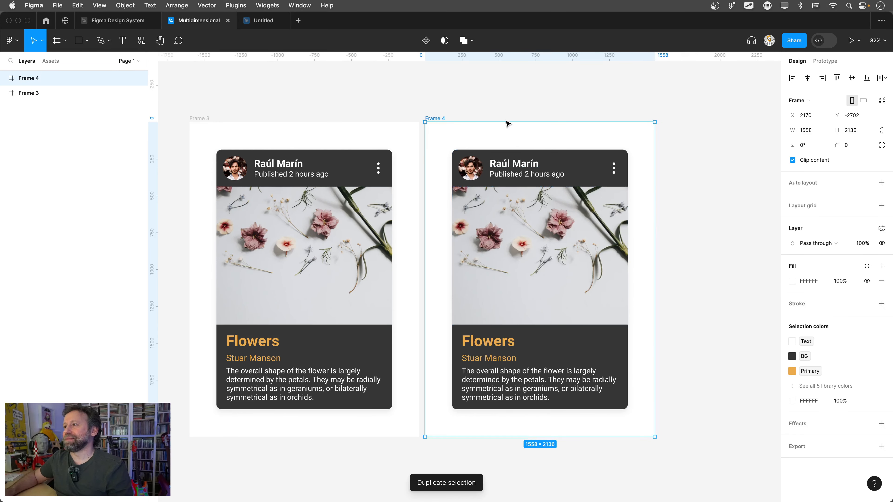
drag(435, 121, 452, 122)
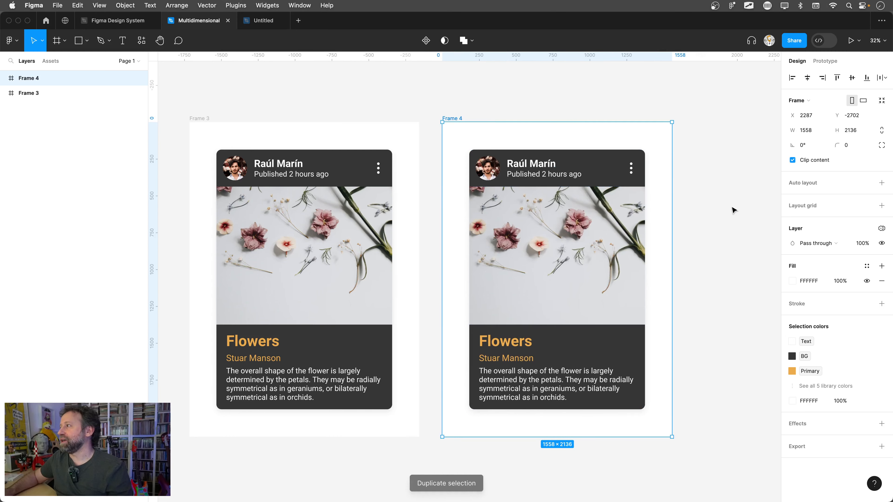
- Set the duplicated card frame's Idioma variable mode to Spanish
click(882, 229)
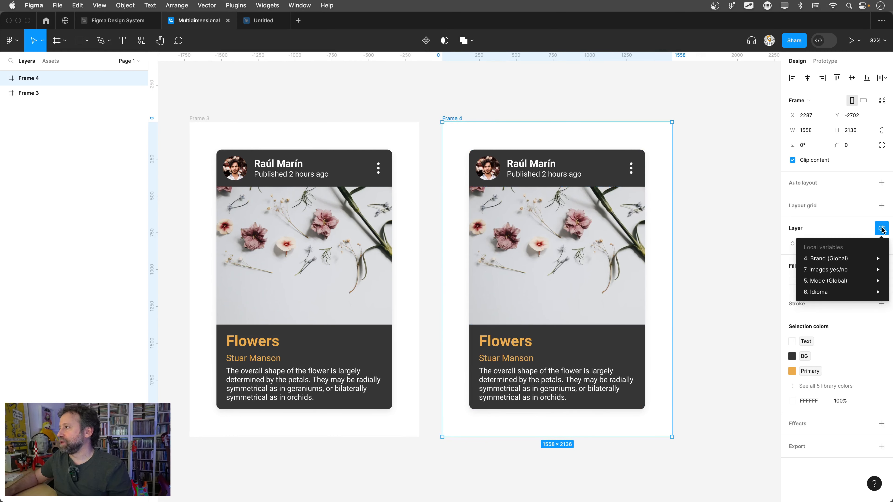
mouse_move(851, 280)
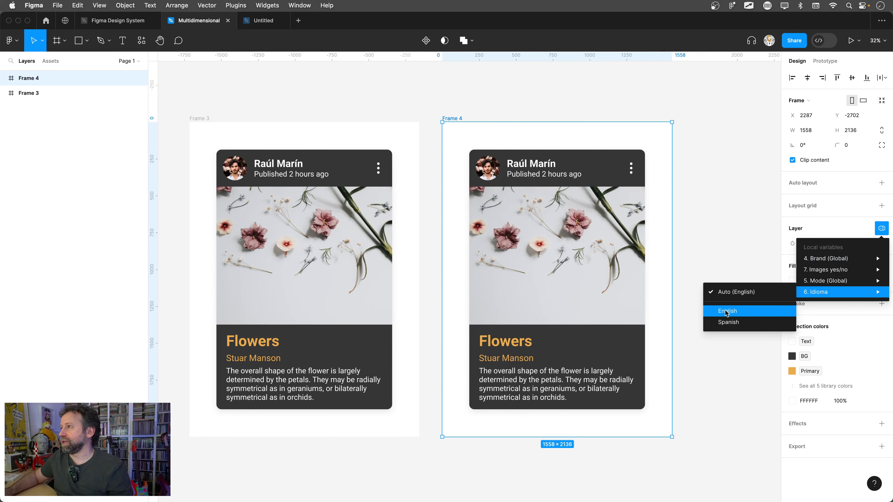
click(726, 322)
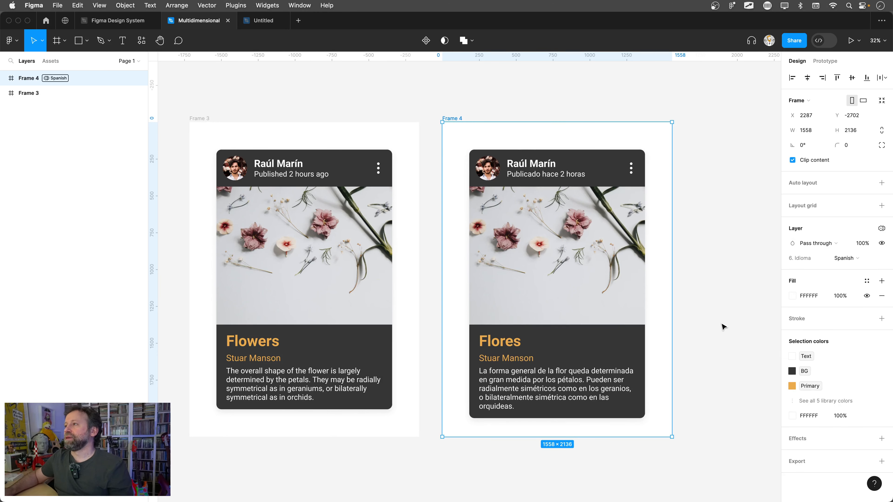
scroll(526, 366, up, 1)
scroll(525, 366, down, 1)
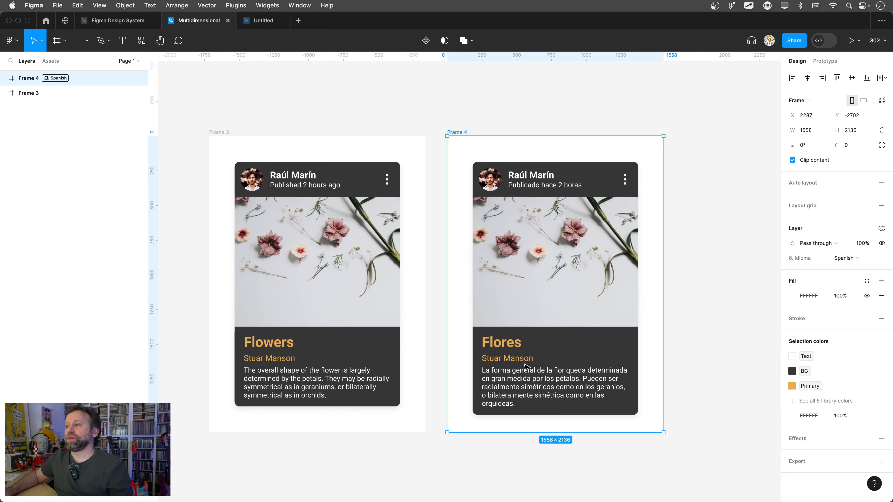
- Override the Idioma variable mode of only the title text in the duplicated card to English
click(608, 173)
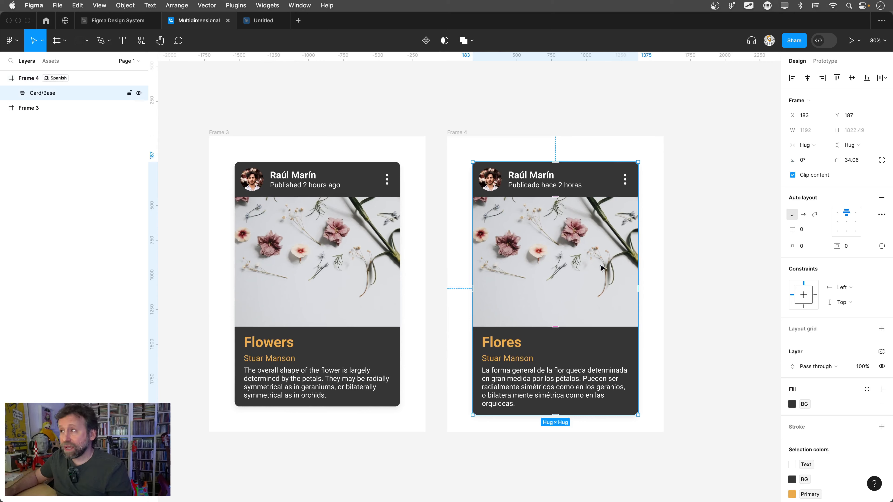
double_click(514, 348)
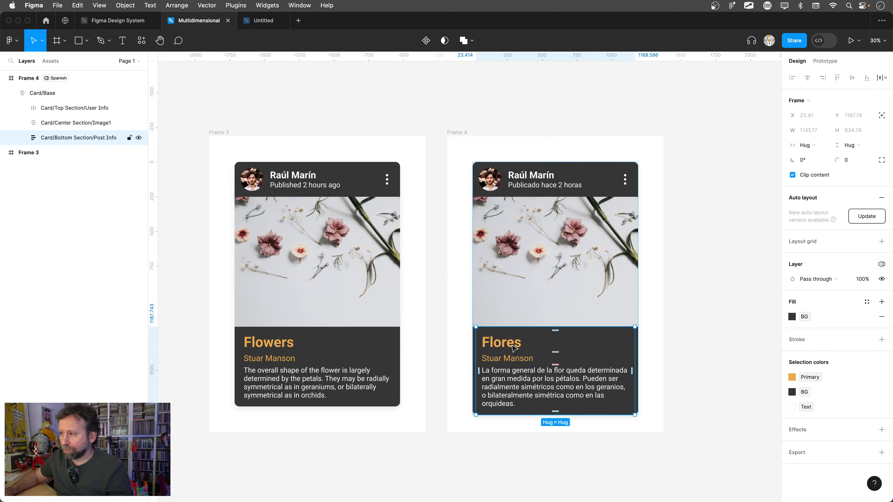
double_click(514, 348)
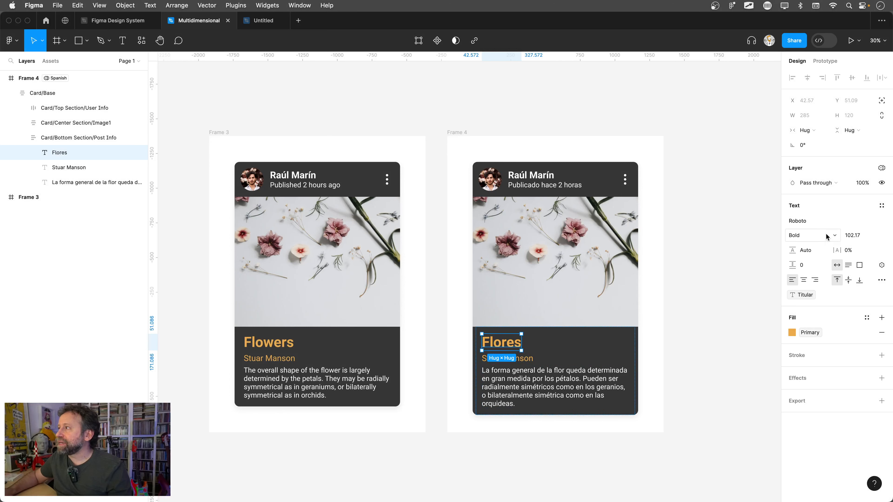
click(882, 169)
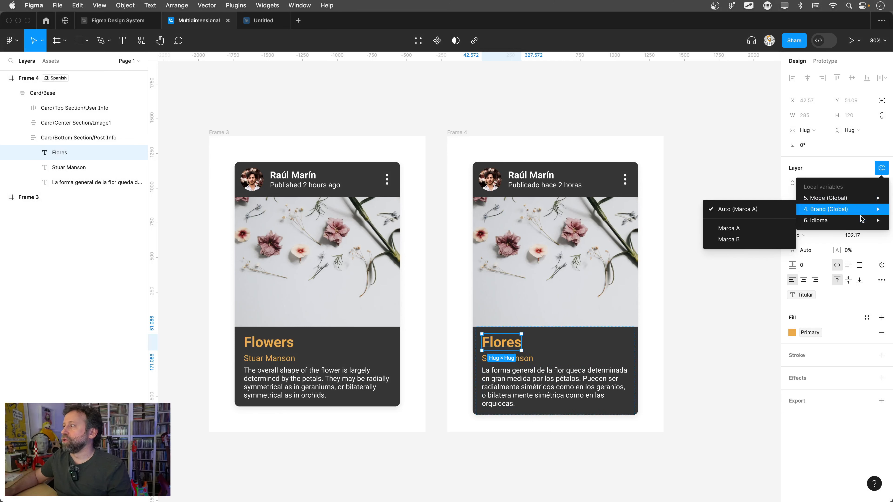
mouse_move(819, 222)
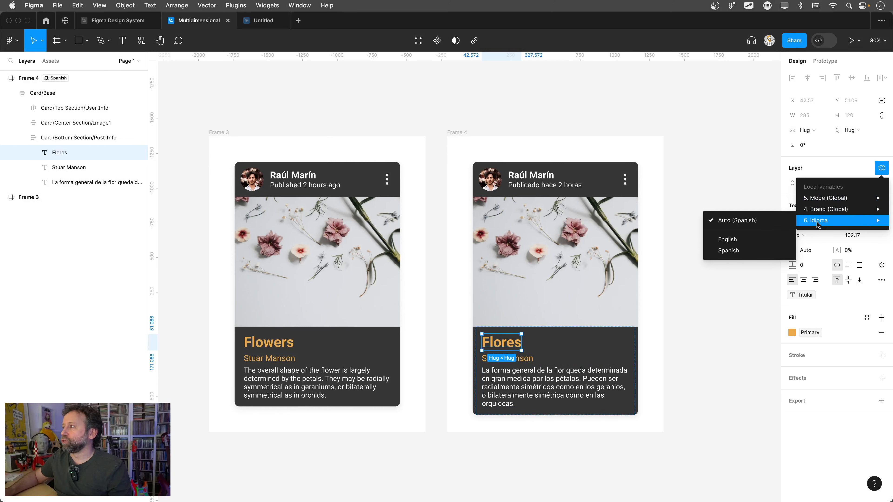
click(727, 239)
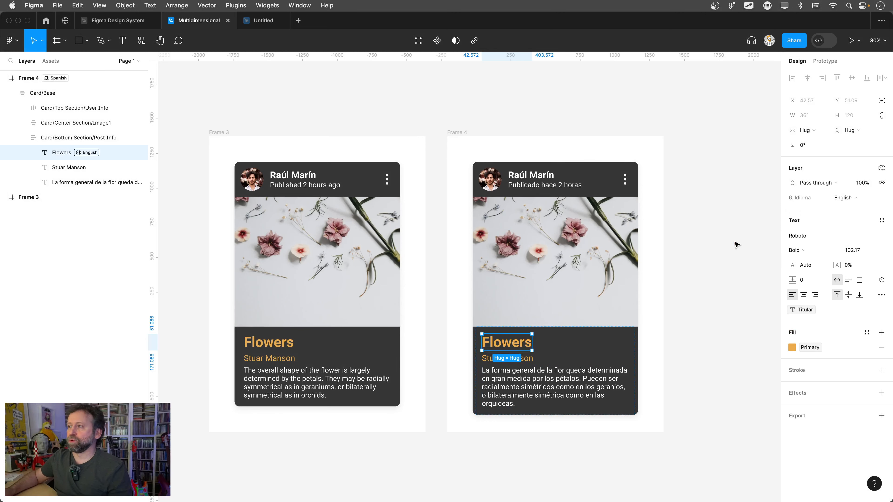
- Set the Brand (Global) variable mode of the duplicated card's title text to Marca B
click(880, 169)
mouse_move(872, 201)
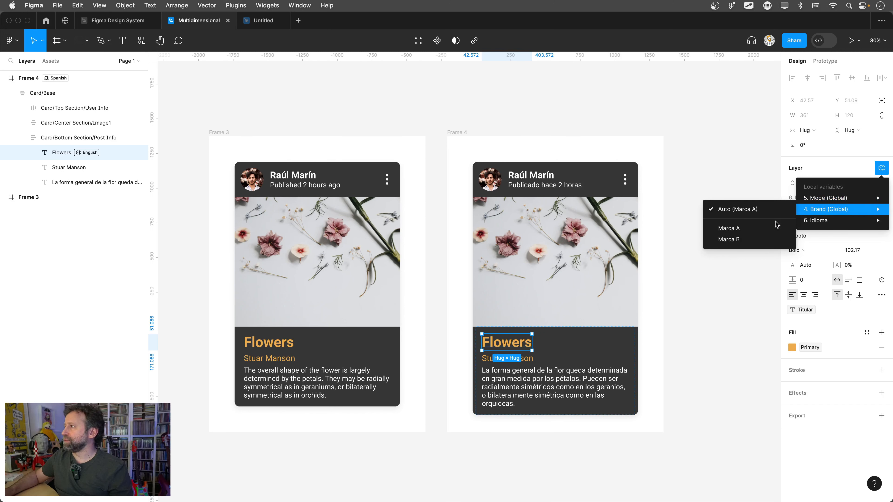
click(746, 240)
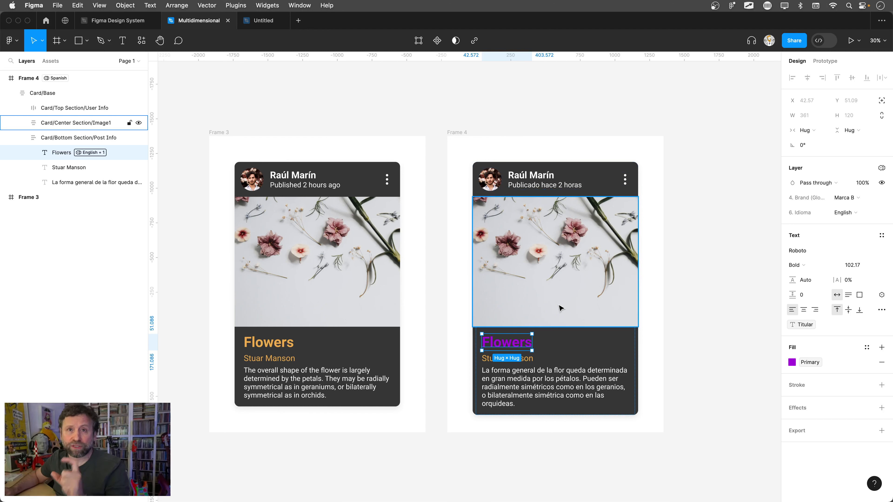
- Review the local variables of the Idioma collection with their English and Spanish values, and close the overview
click(724, 129)
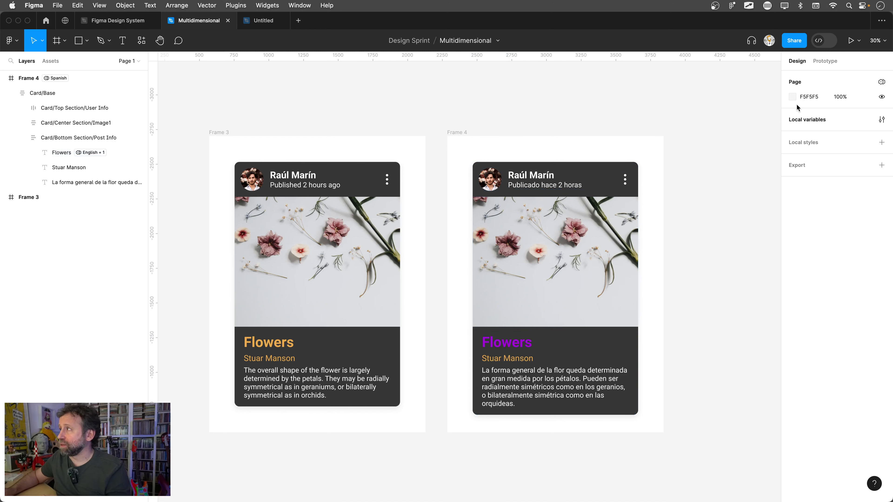
click(803, 121)
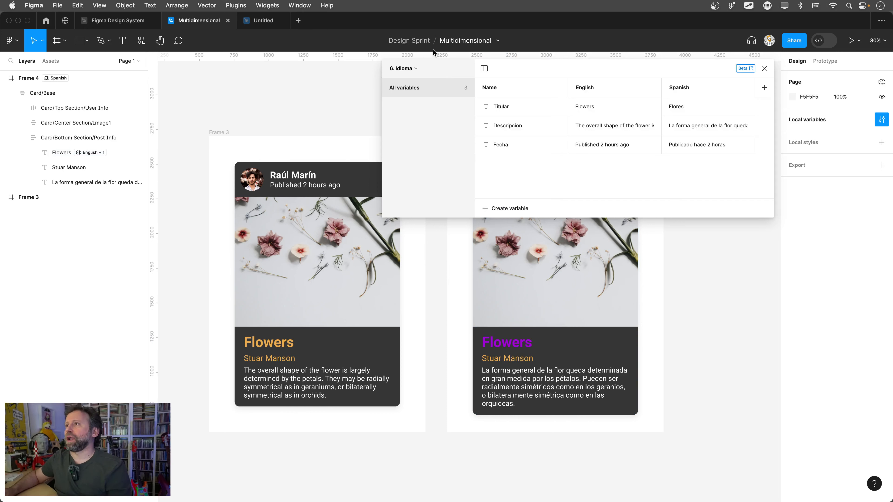
click(763, 71)
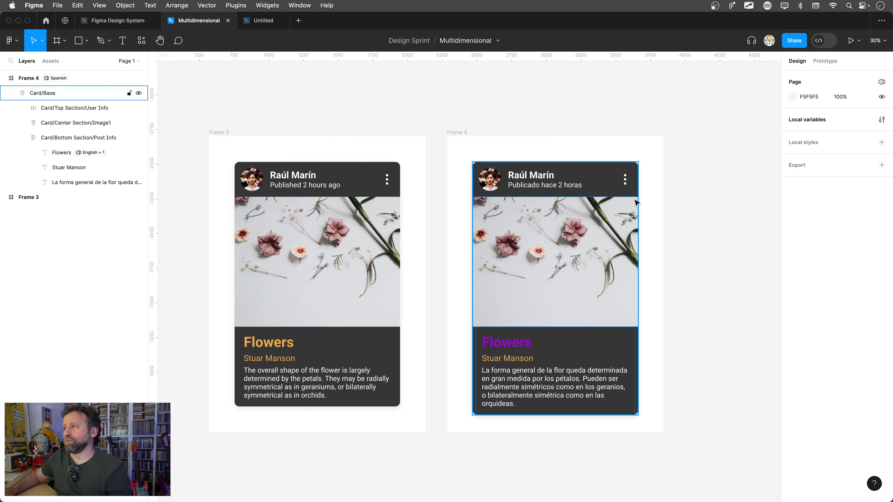